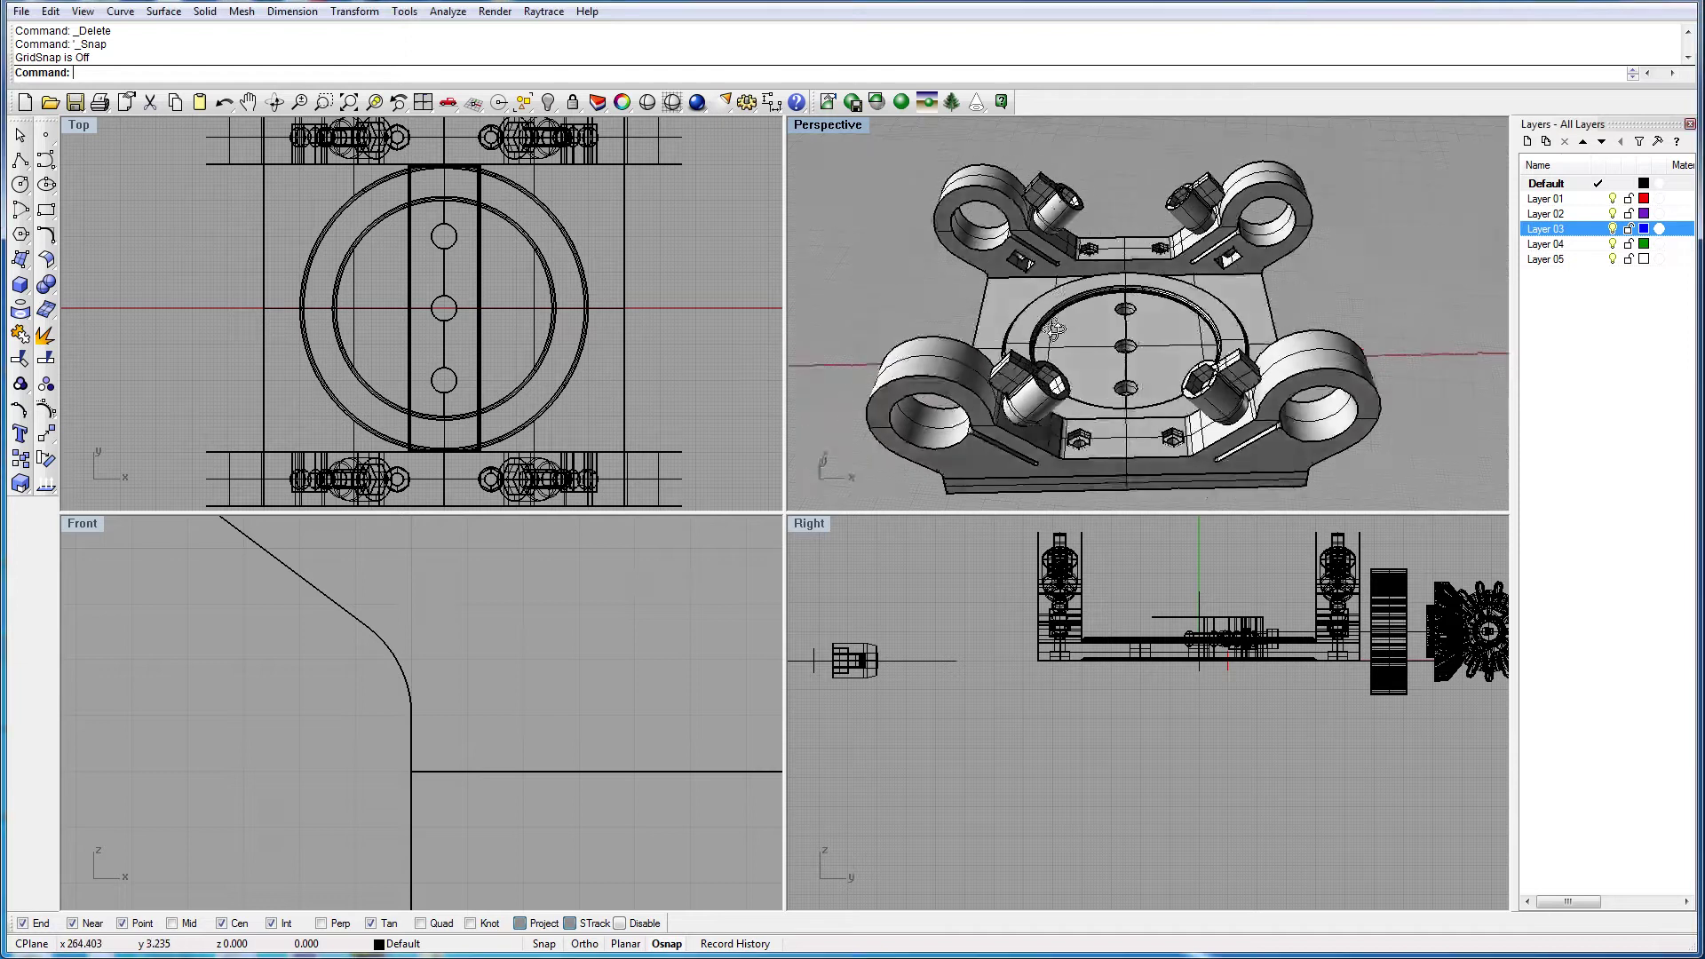
Step: Select one end clamp bracket together with its two bolt fittings and copy them to the clipboard
left_click(1108, 404)
left_click(1302, 470)
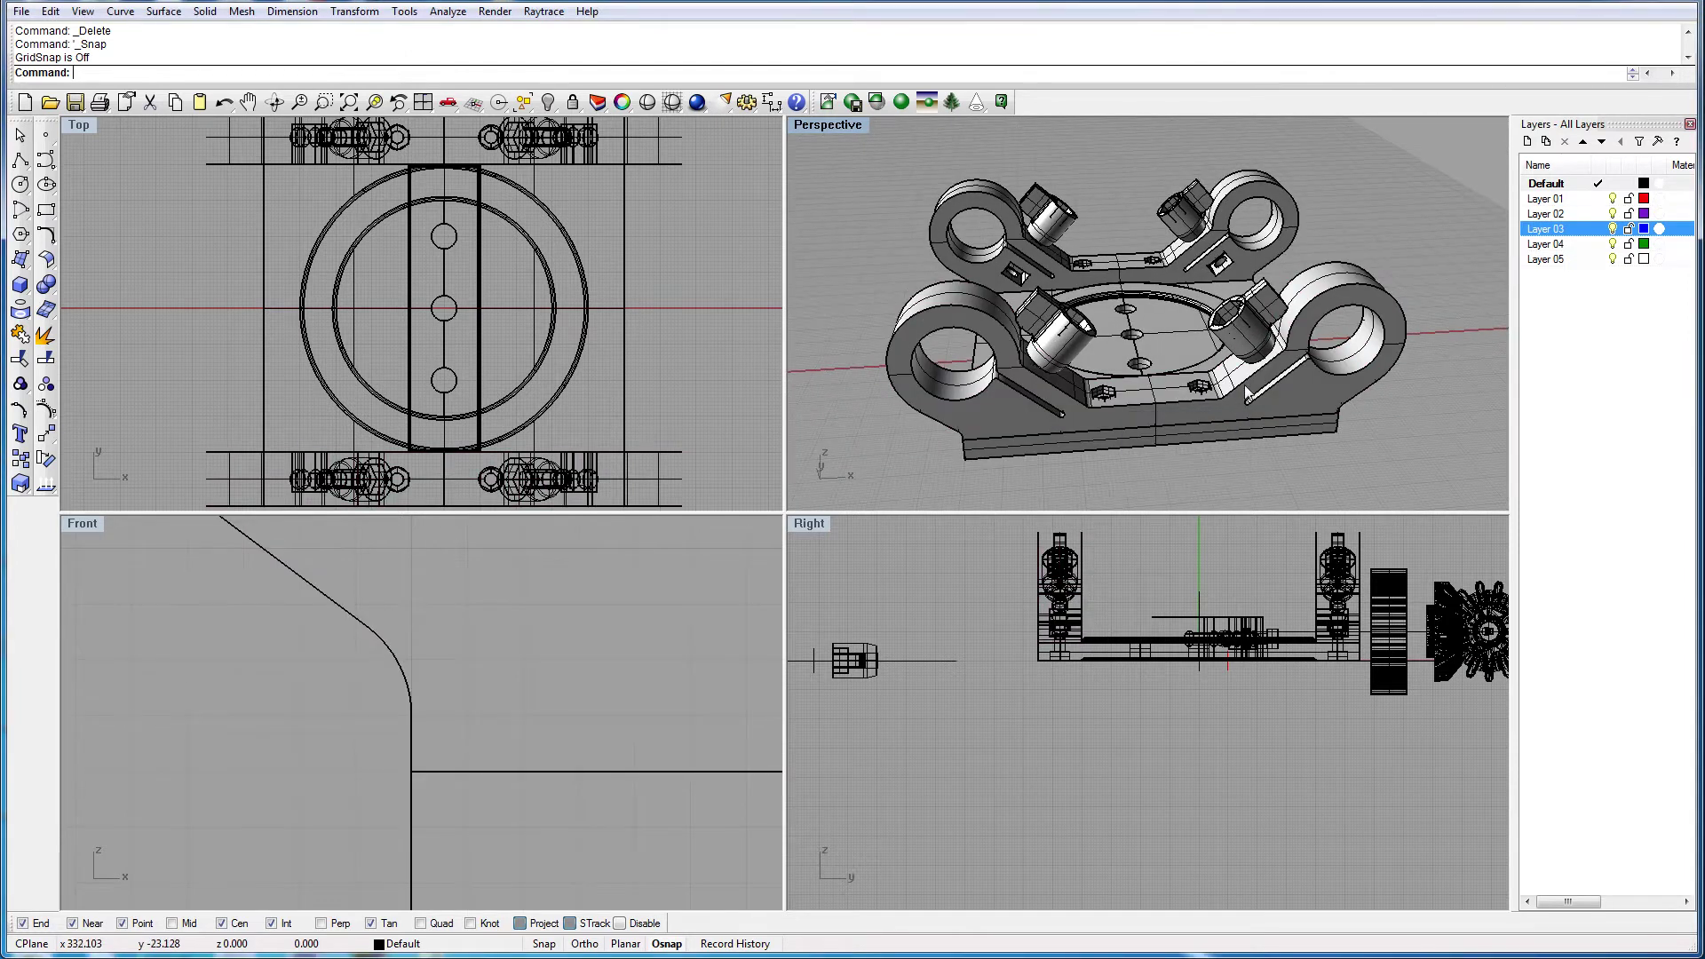
left_click_drag(1302, 469, 1220, 364)
left_click(1305, 288)
left_click(1217, 342, "shift")
left_click(1208, 422, "shift")
scroll(1314, 440, "down", 4)
key("ctrl+c")
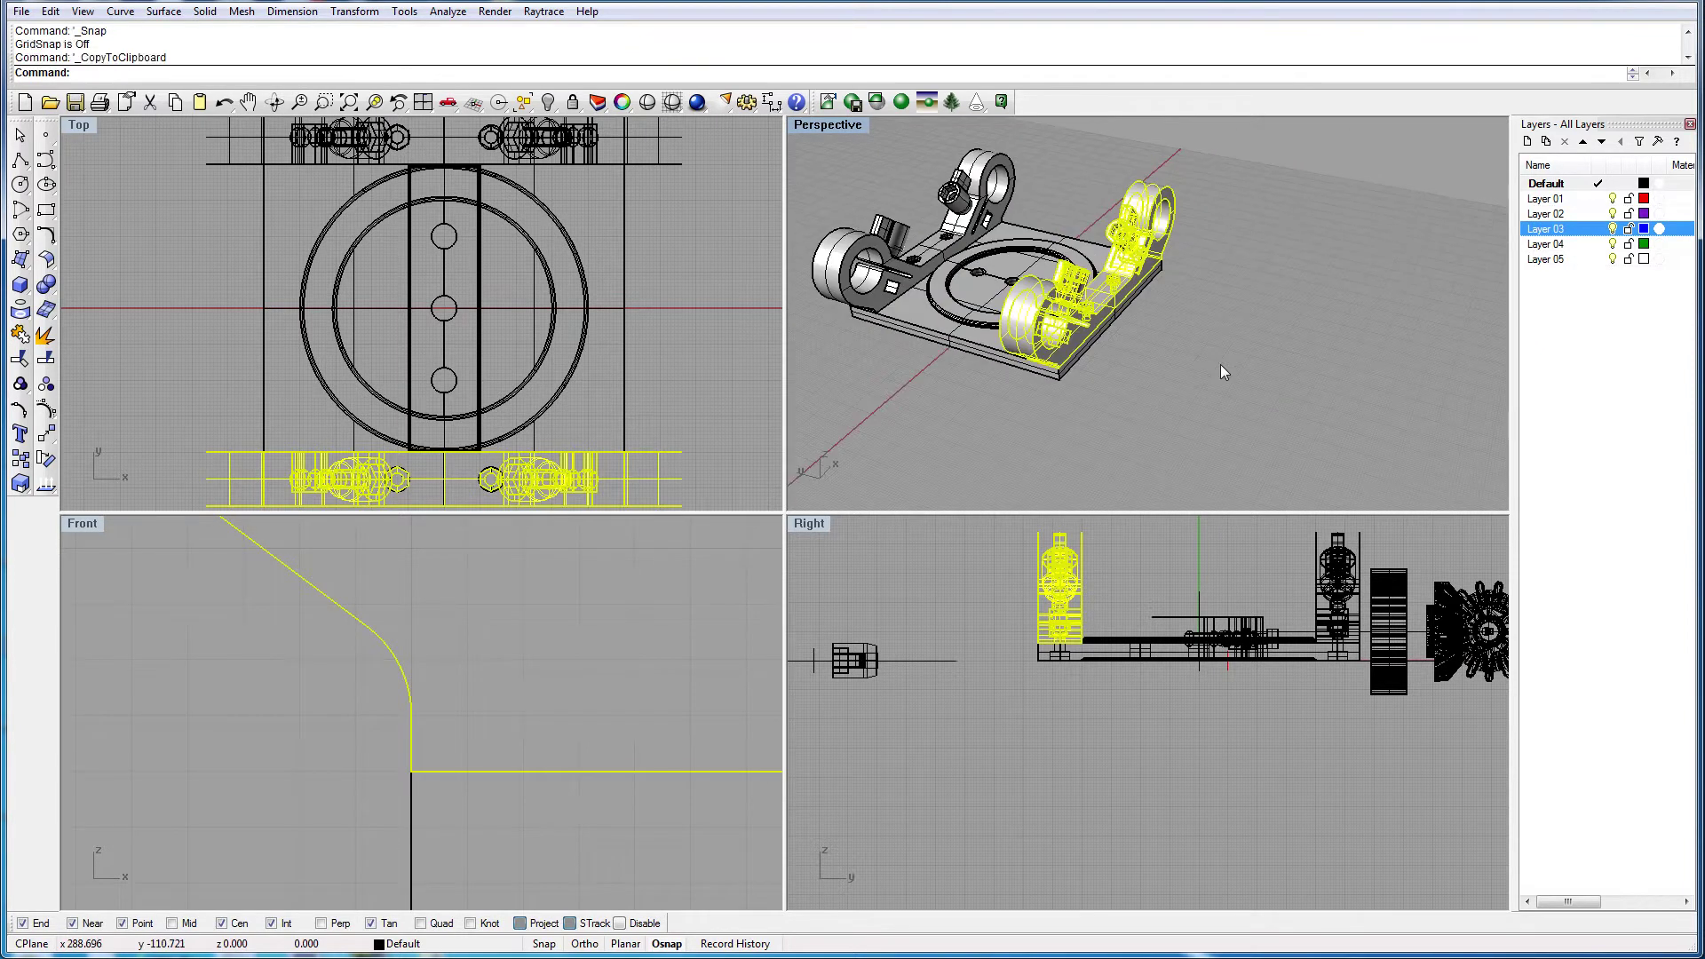
Step: Paste the copied clamp bracket set and move it off the base plate, out beyond the original bracket
key("ctrl+v")
type("Move")
key("Return")
left_click(893, 371)
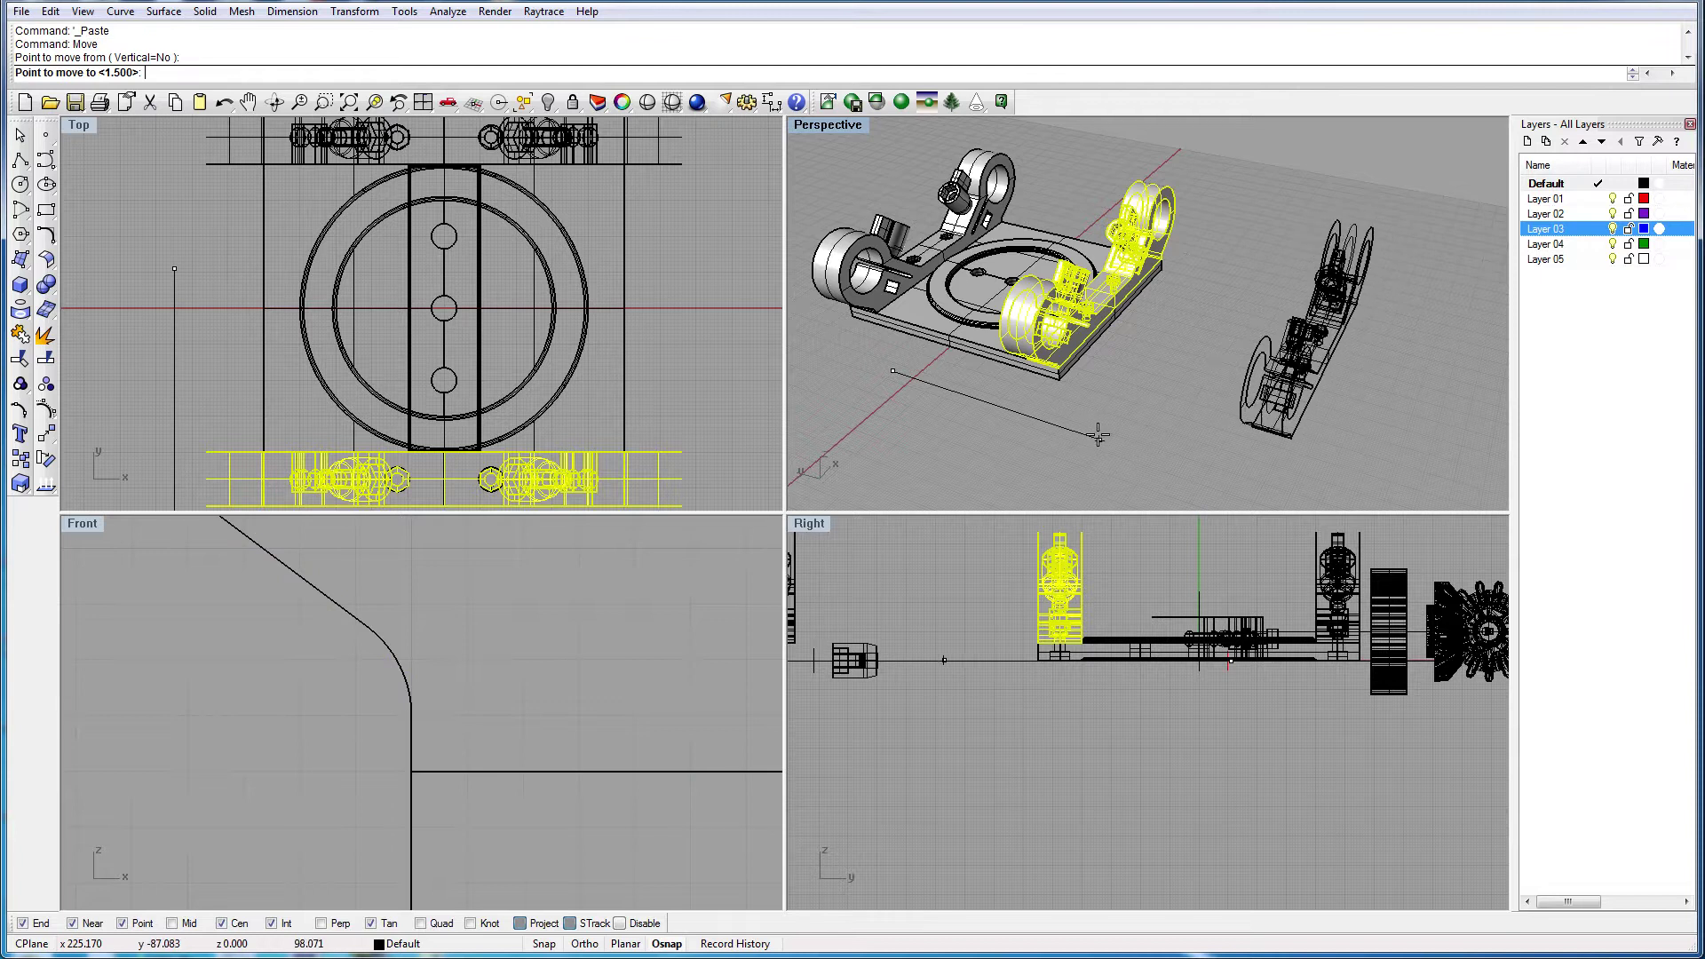
left_click(1045, 418)
Step: Rotate the pasted bracket set 180 degrees in the Front view so that it is upside down
type("rotate")
key("Return")
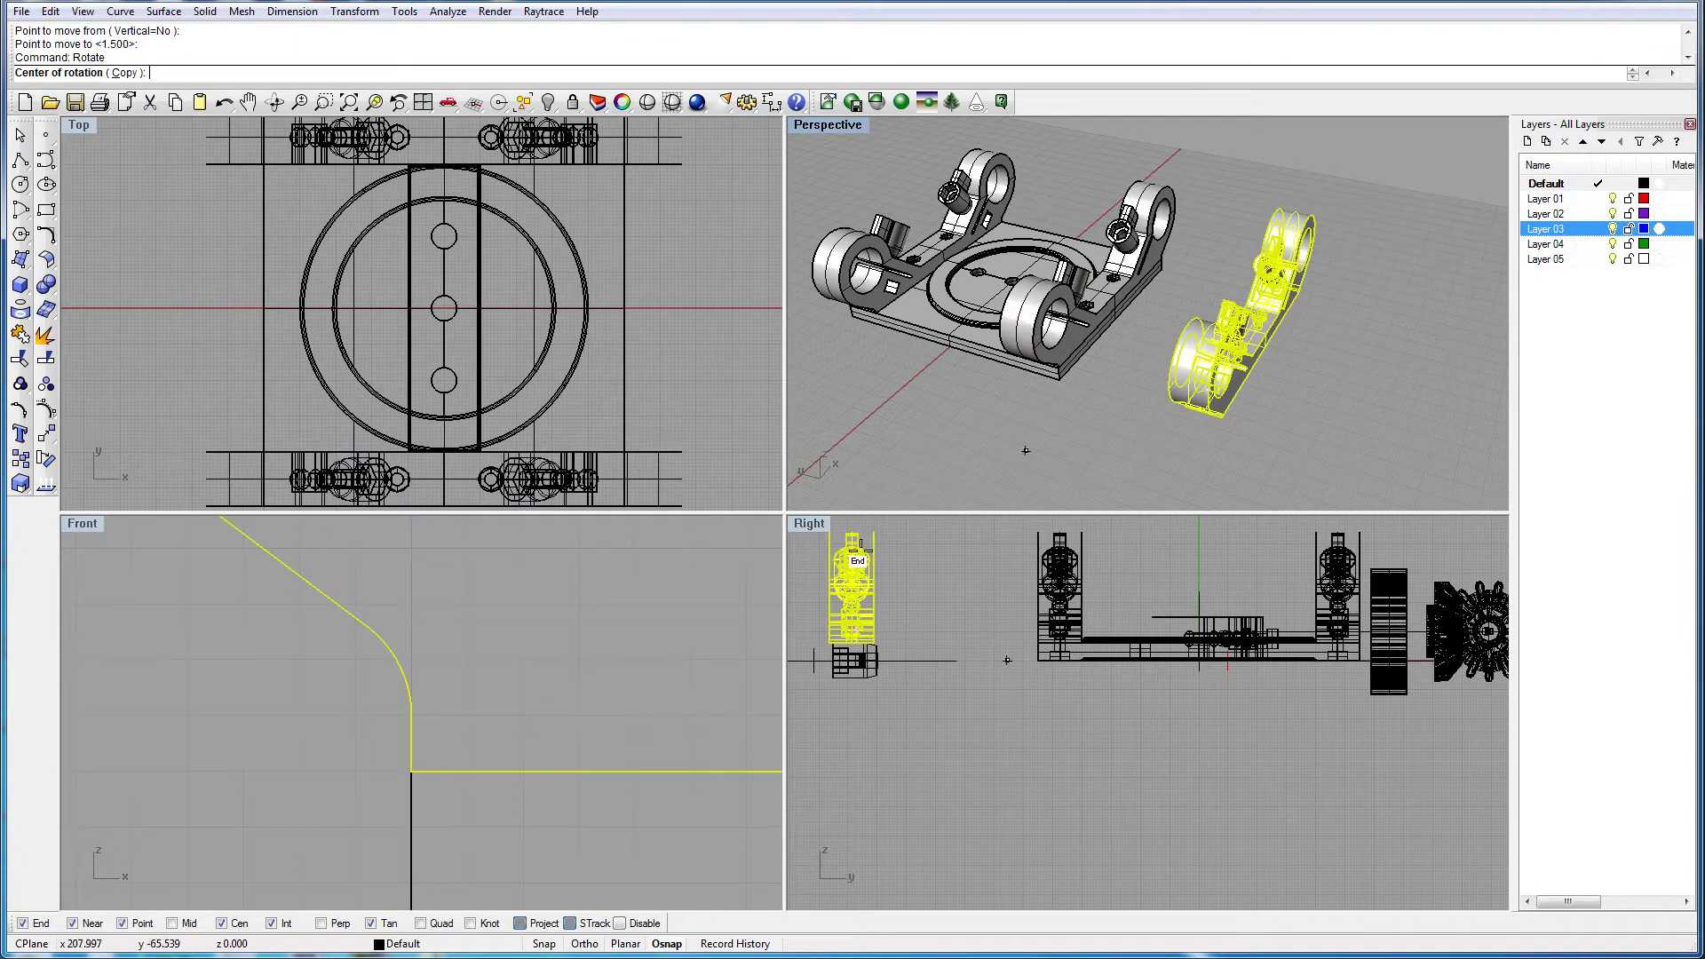
scroll(448, 788, "up", 3)
scroll(452, 787, "down", 3)
left_click(453, 787)
left_click(453, 526)
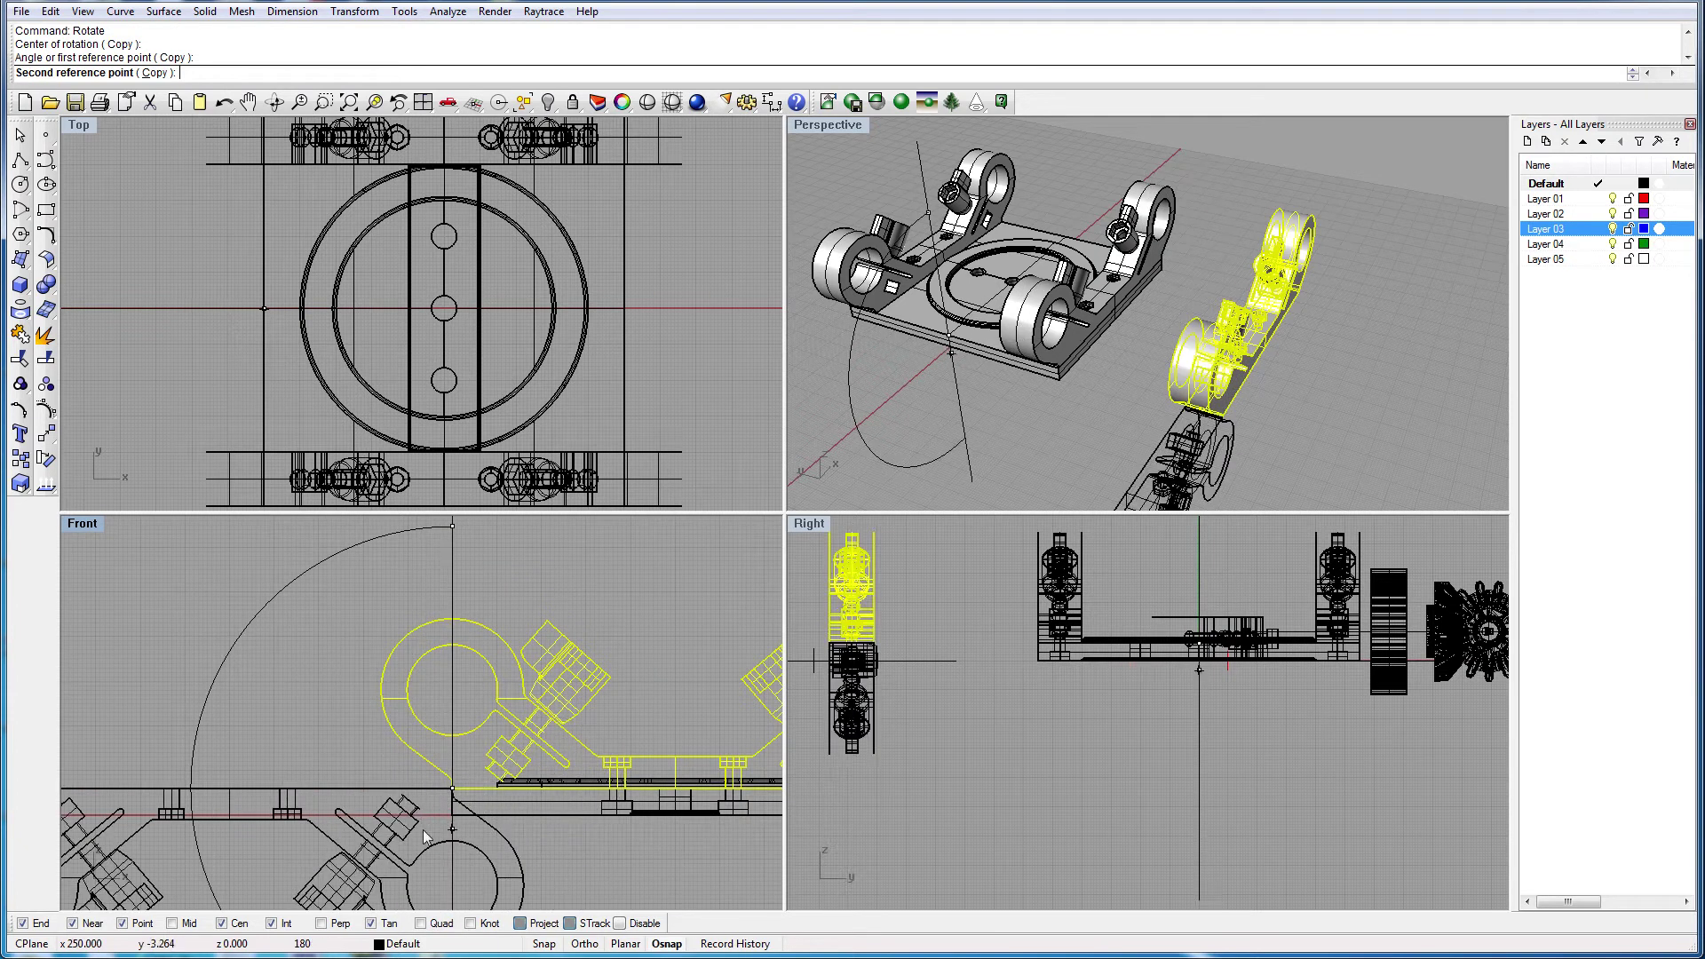
left_click(452, 815)
Step: Raise the flipped bracket set above the ground line in the Front view, to about the height of the original assembly
scroll(1183, 349, "down", 4)
scroll(536, 803, "down", 6)
left_click_drag(521, 824, 712, 739)
left_click(1240, 417)
Step: Examine the flipped bracket beside the original in an enlarged Perspective view, including its clamp rings, slots and bolt fittings
scroll(1234, 356, "up", 8)
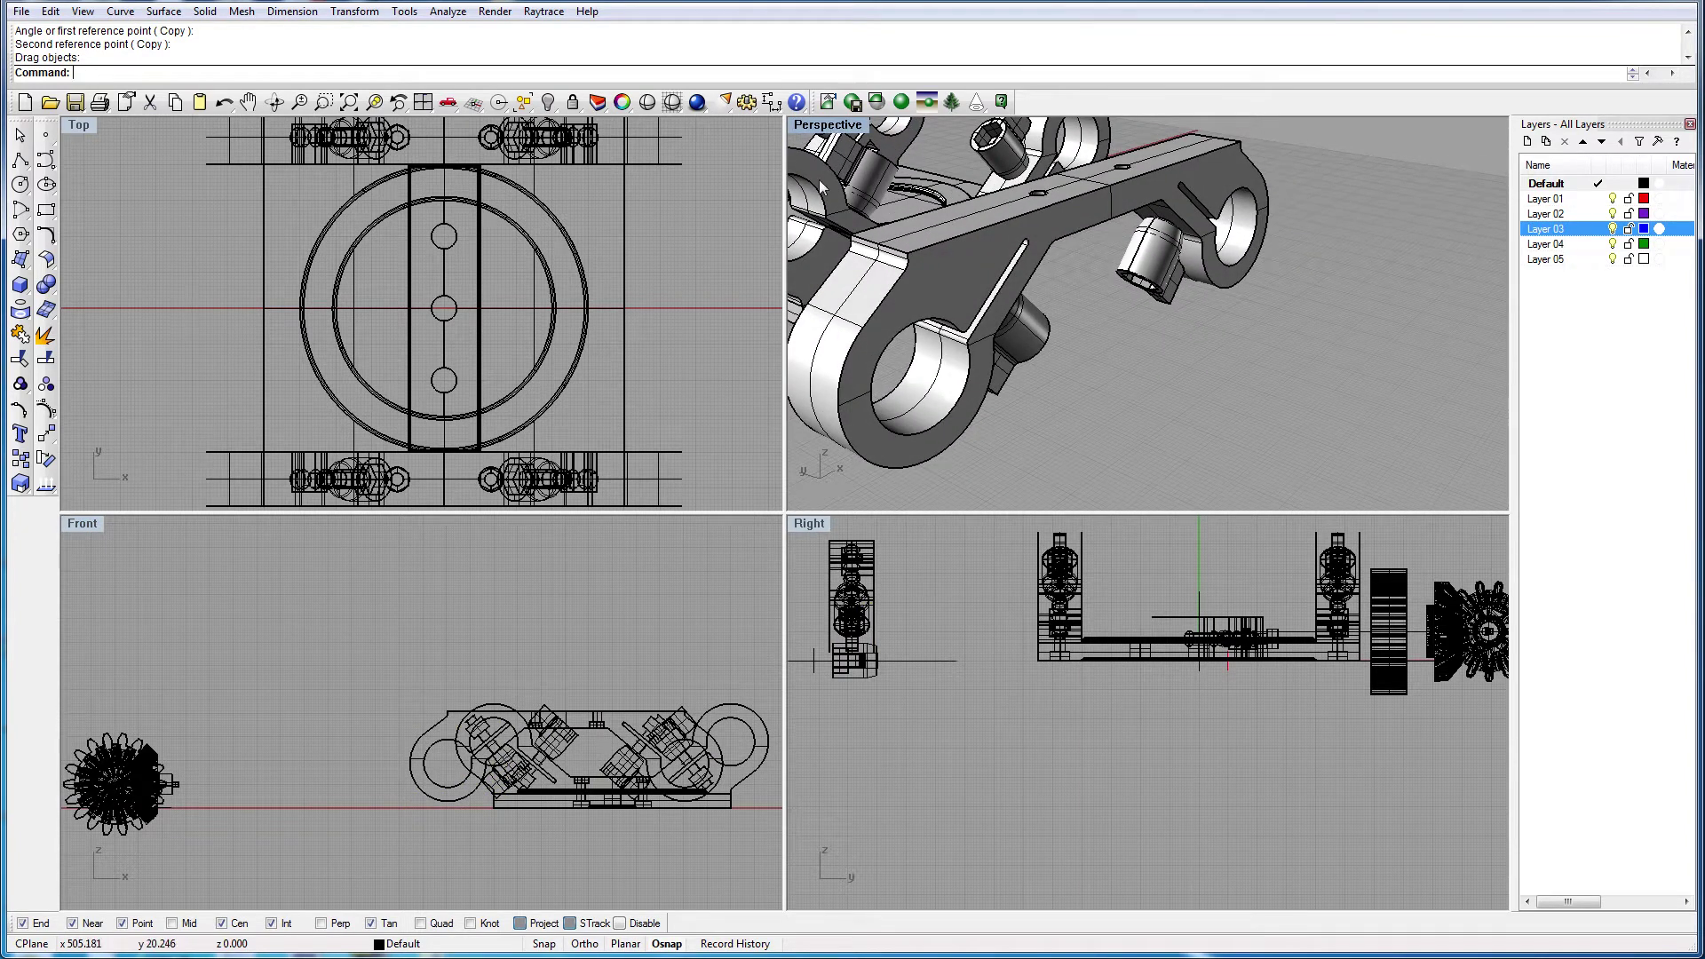
double_click(827, 126)
scroll(734, 495, "down", 10)
left_click_drag(742, 502, 894, 526)
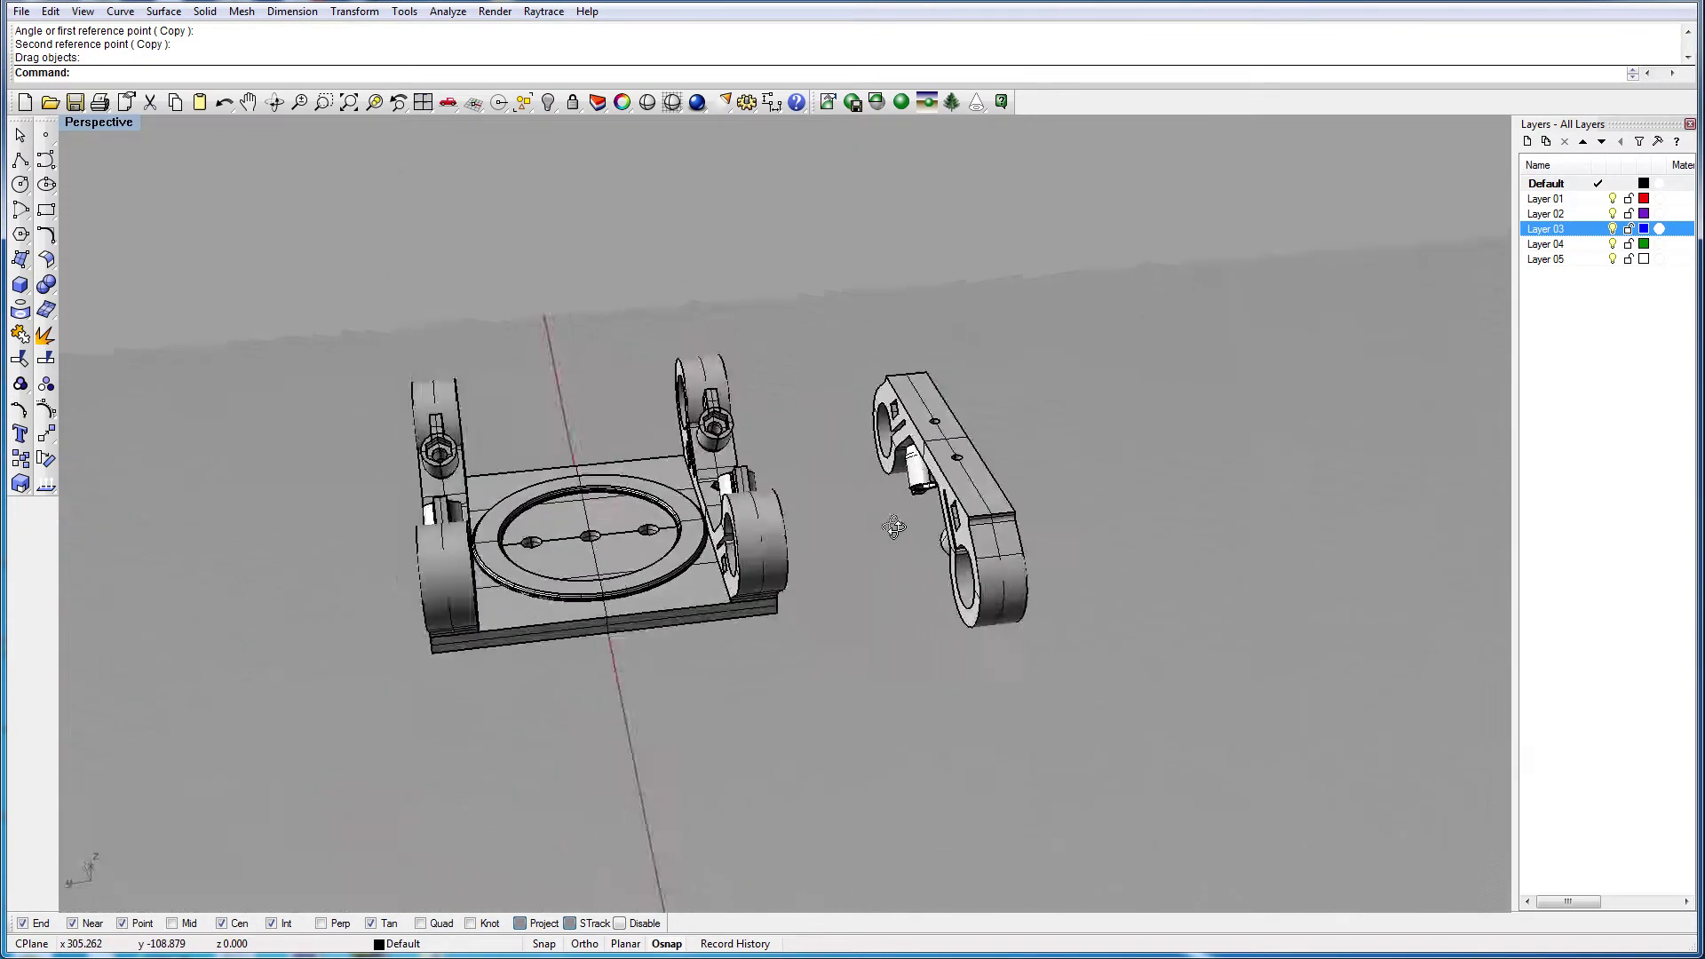
scroll(893, 528, "up", 10)
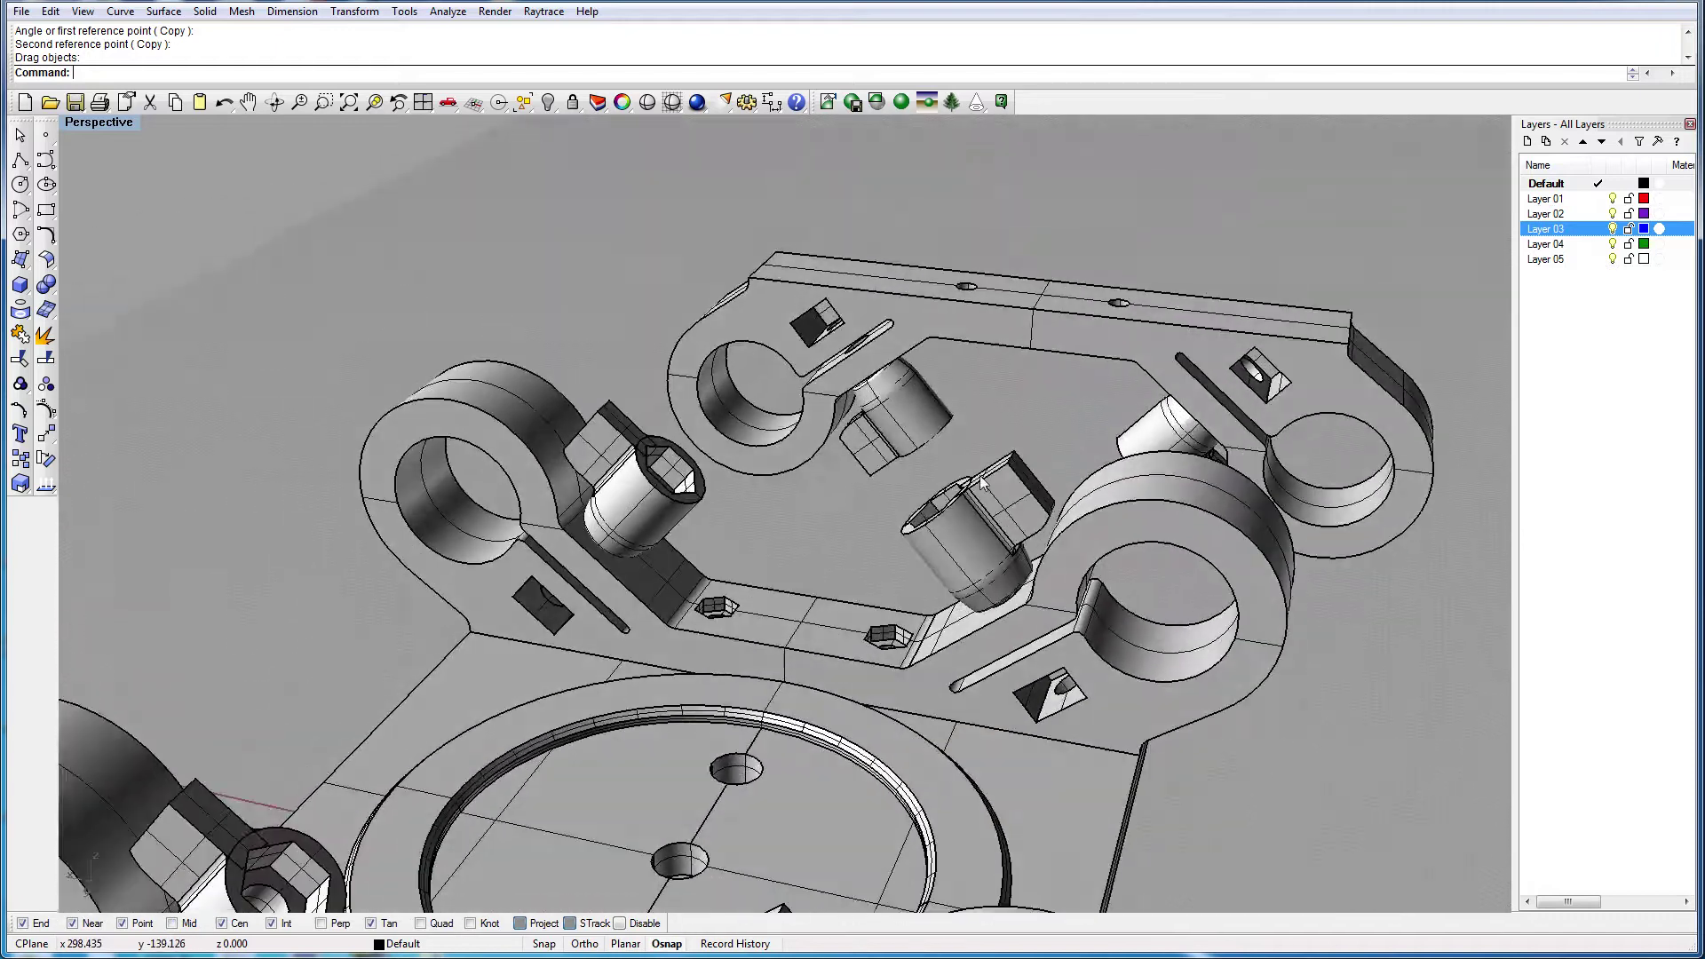
left_click_drag(981, 482, 909, 472)
scroll(887, 464, "up", 3)
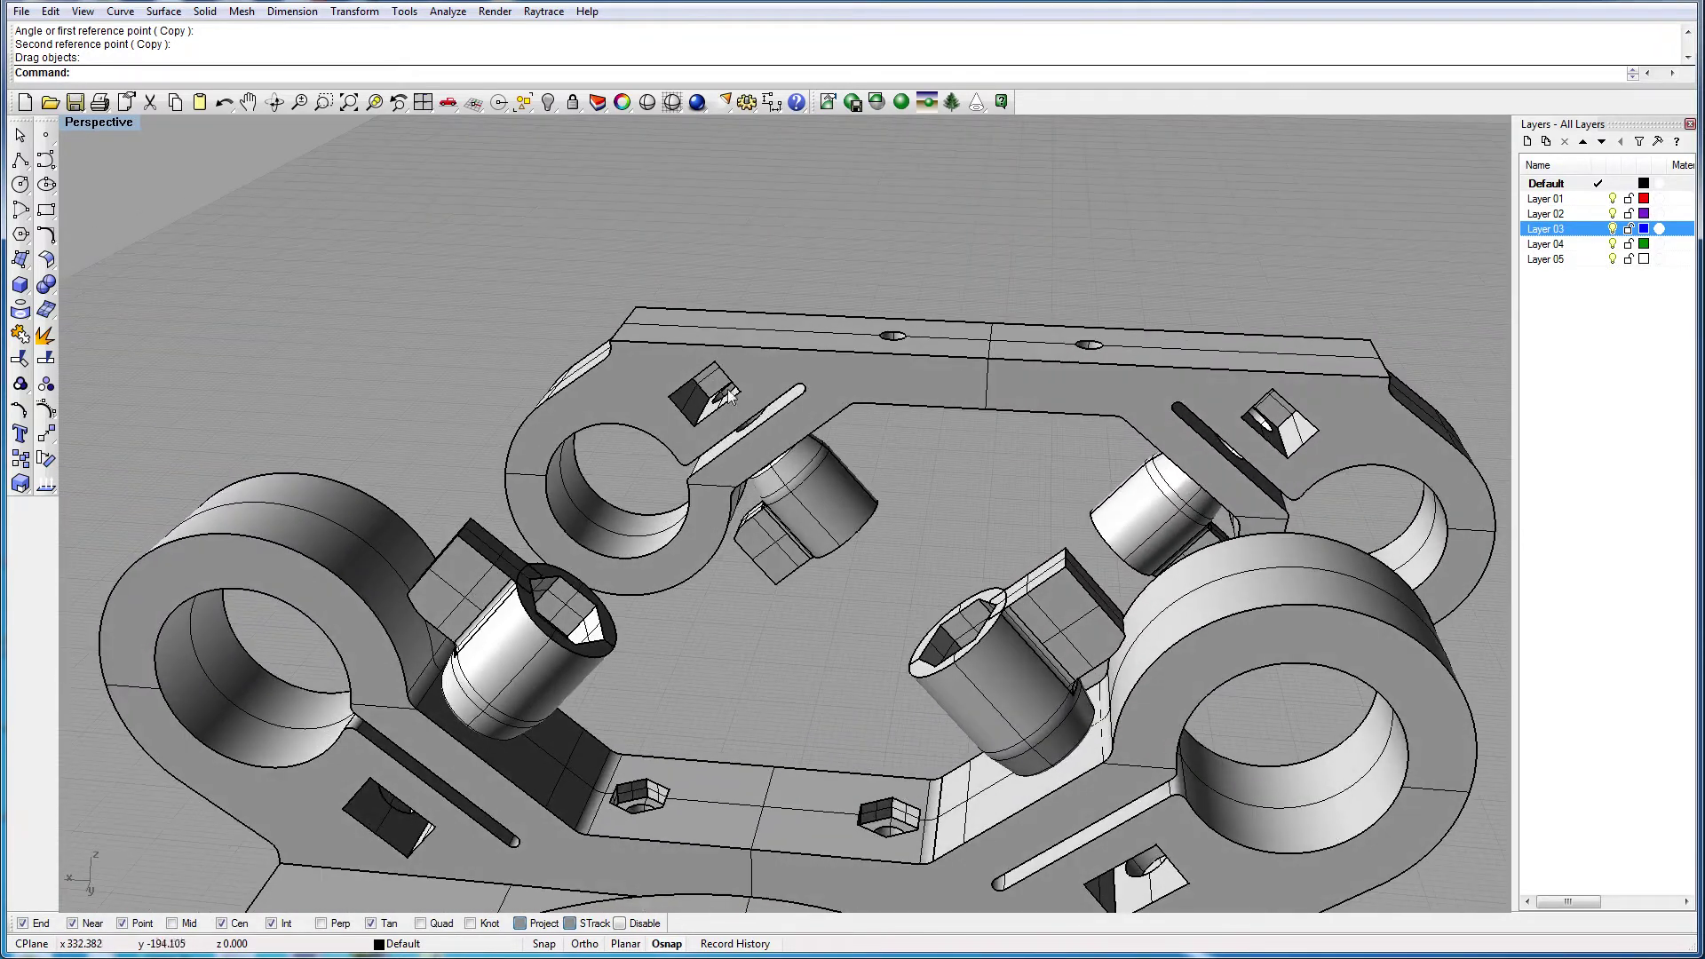
left_click_drag(1273, 442, 1216, 440)
mouse_move(1106, 499)
left_mouse_down()
mouse_move(1048, 534)
mouse_move(1181, 444)
mouse_move(1199, 364)
mouse_move(1040, 491)
mouse_move(1104, 523)
left_mouse_up()
scroll(1087, 562, "up", 3)
left_click(1088, 563)
left_click_drag(936, 609, 806, 488)
scroll(894, 486, "up", 6)
scroll(791, 497, "down", 10)
key("ctrl+z")
key("Escape")
Step: Examine the flipped bracket's flat mounting face, screw holes and nut pockets, and how it relates to the plate assembly
left_click_drag(777, 552, 568, 737)
scroll(855, 399, "down", 4)
left_click_drag(854, 399, 966, 541)
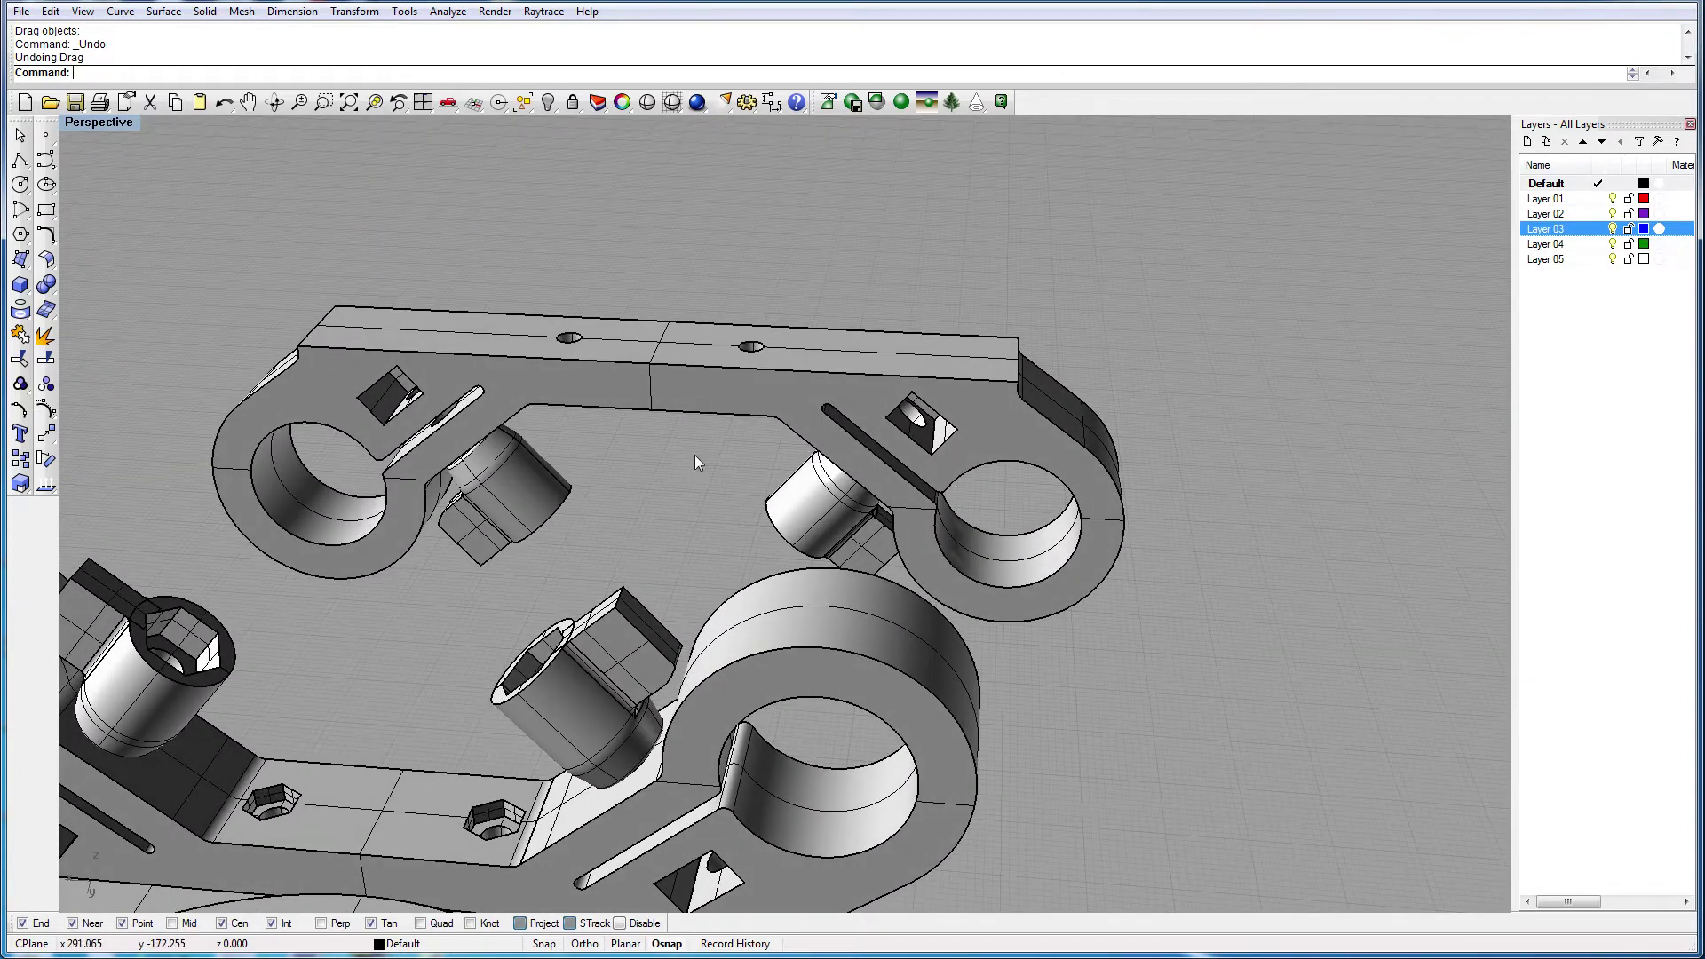
left_click_drag(694, 455, 717, 406)
scroll(586, 433, "down", 3)
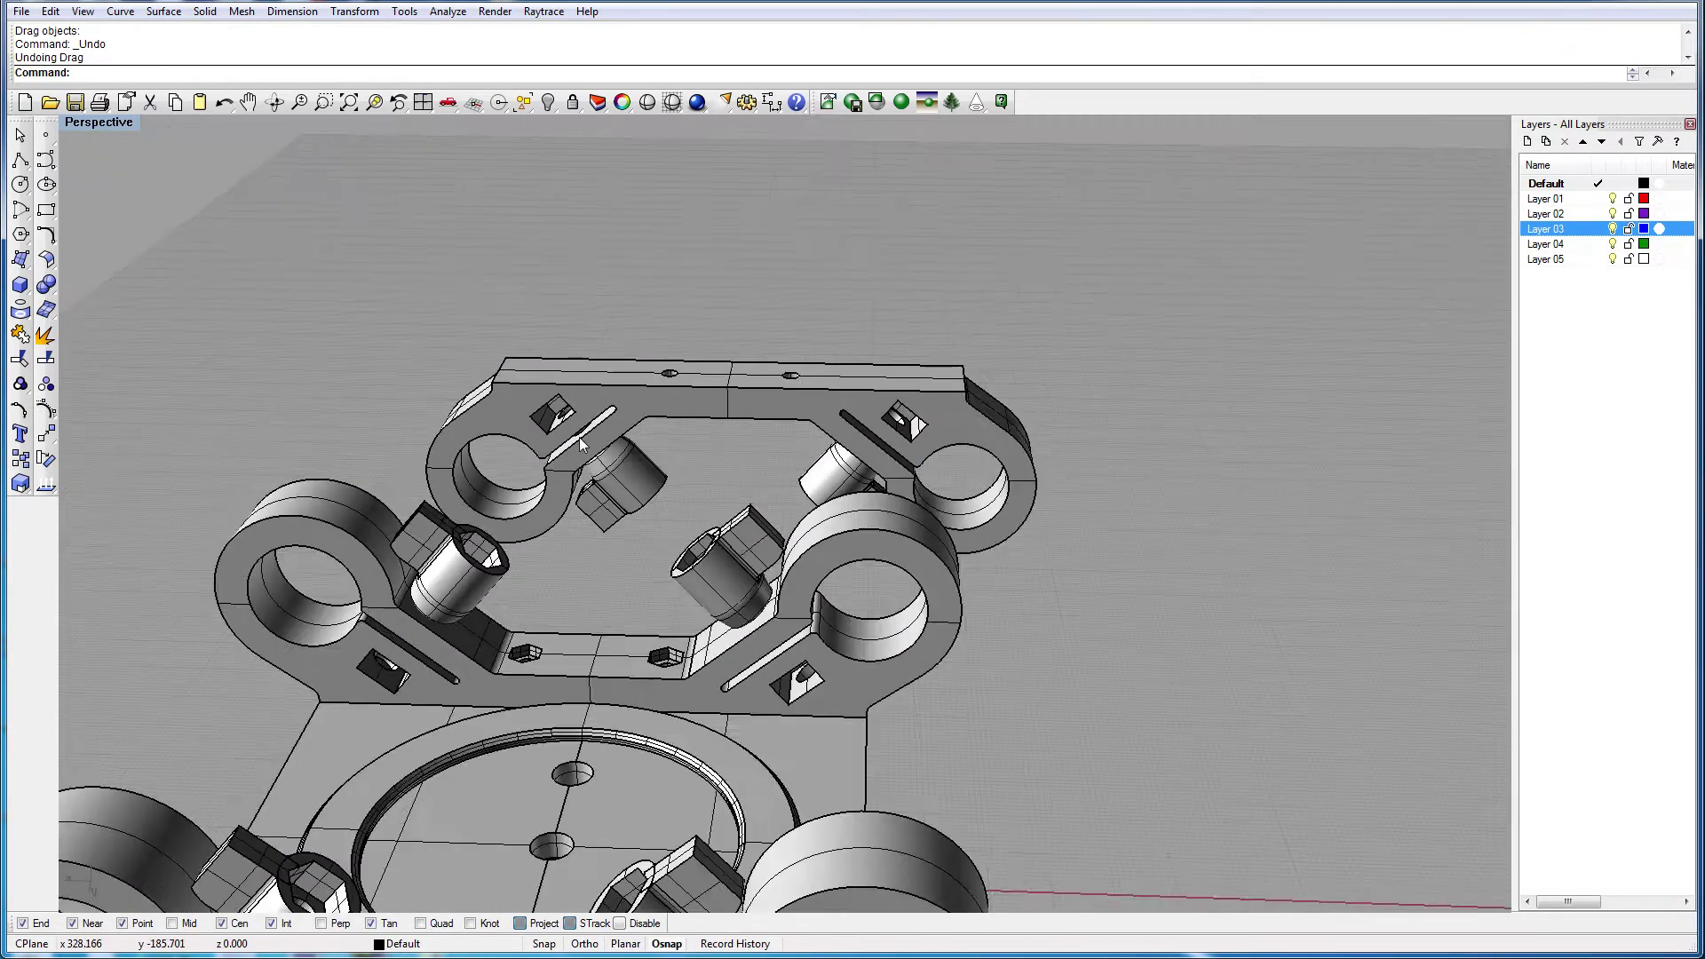
scroll(758, 418, "up", 4)
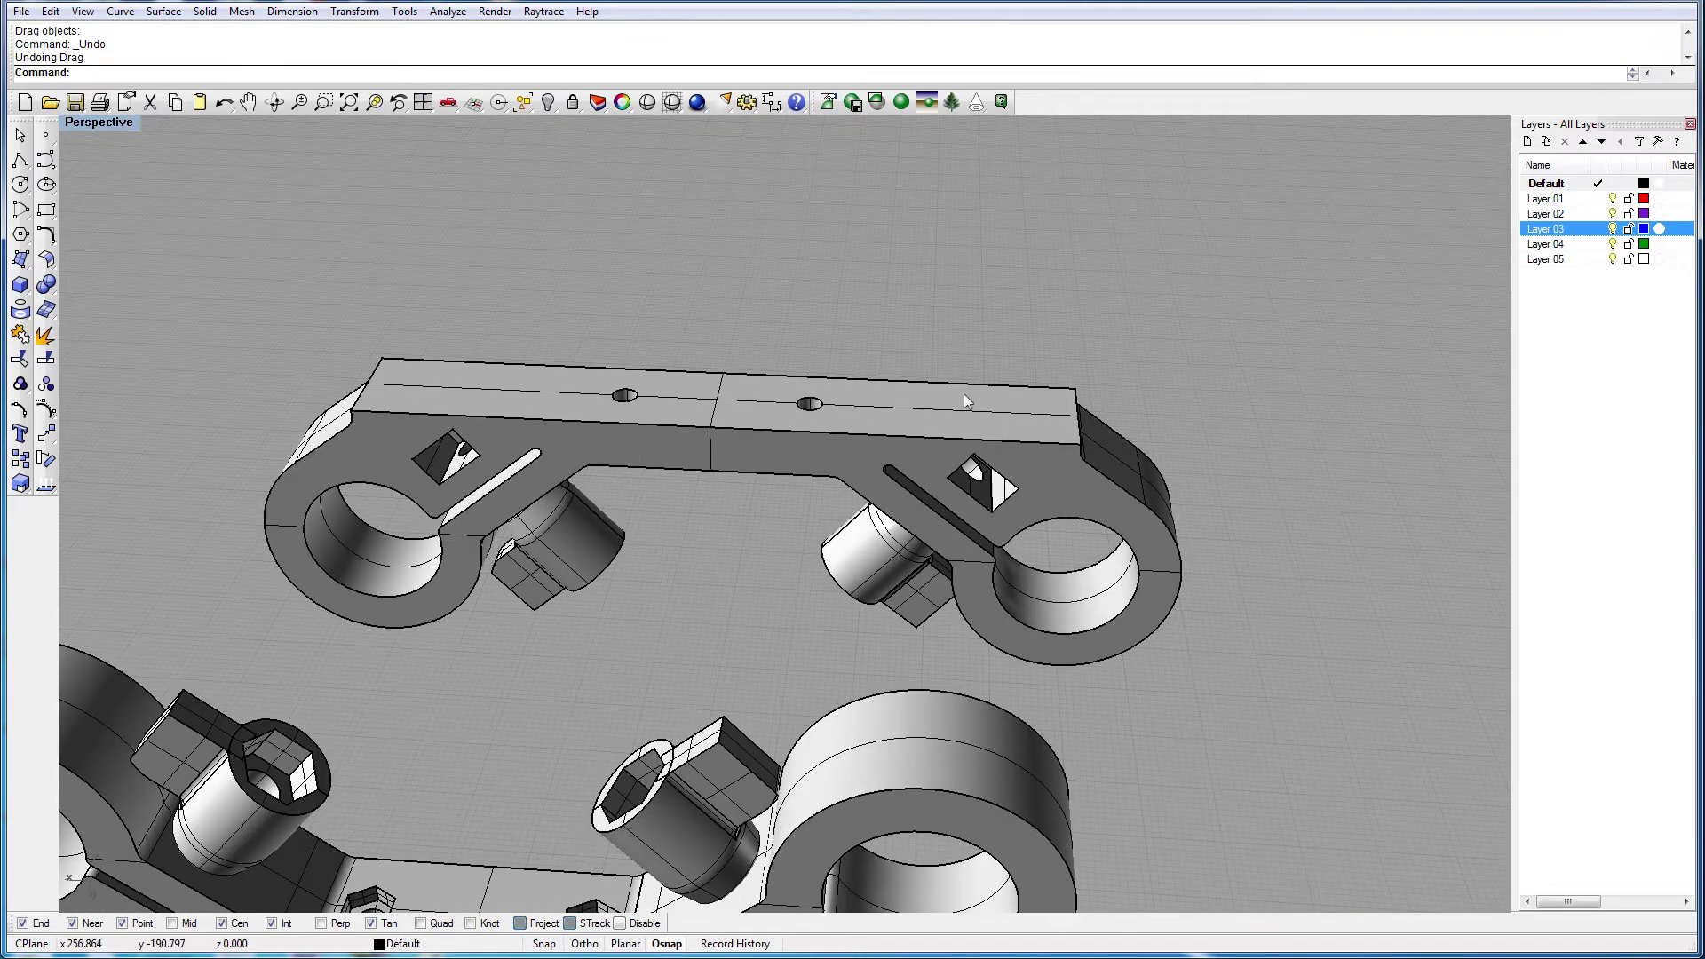
scroll(726, 380, "down", 5)
scroll(707, 507, "up", 5)
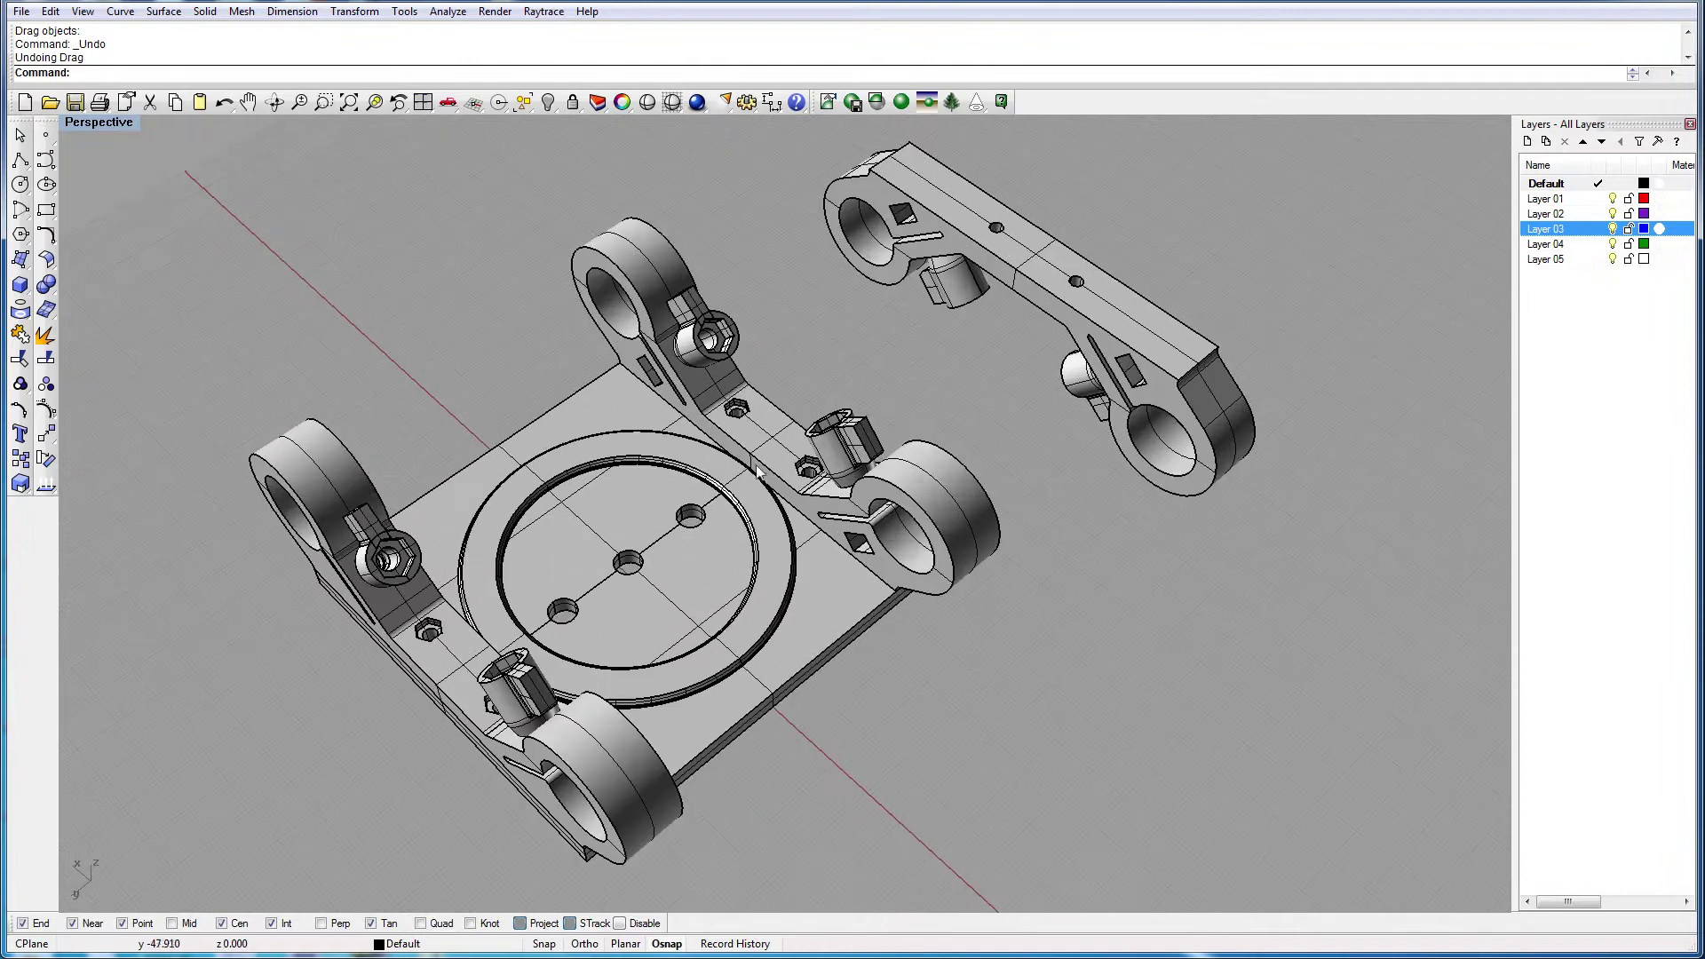
Step: Duplicate the base plate with the circular ring and place the copy on open ground beside the bracket assembly
left_click(902, 524)
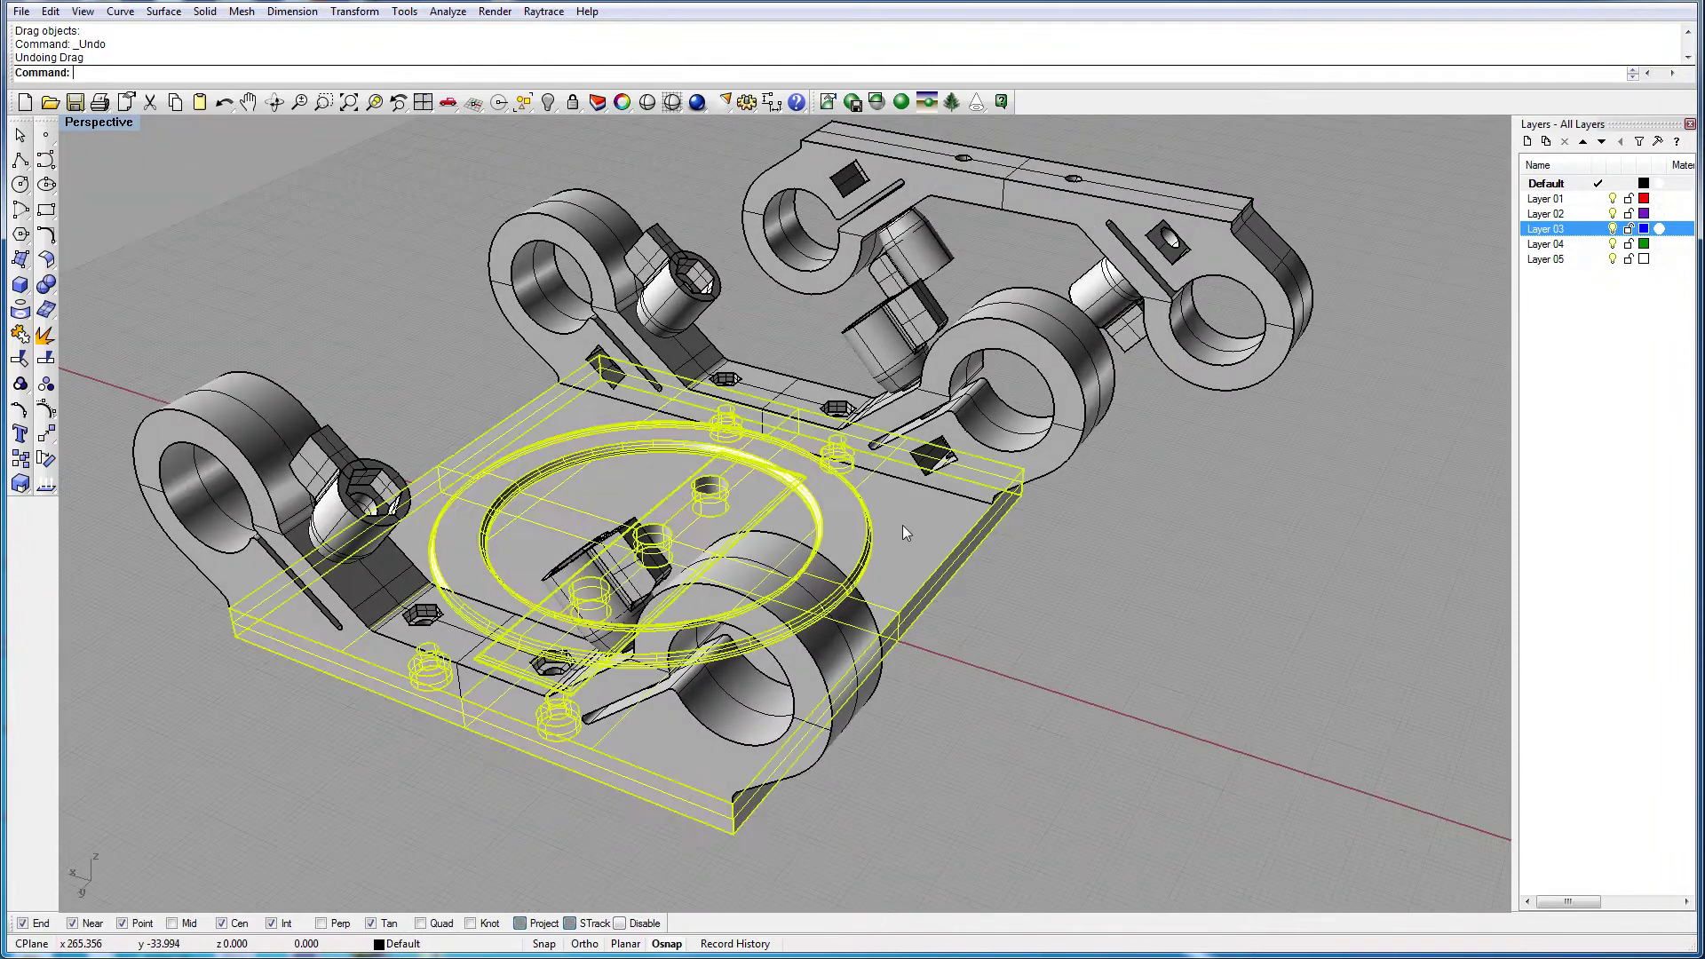
scroll(902, 525, "down", 6)
left_click_drag(891, 528, 599, 444)
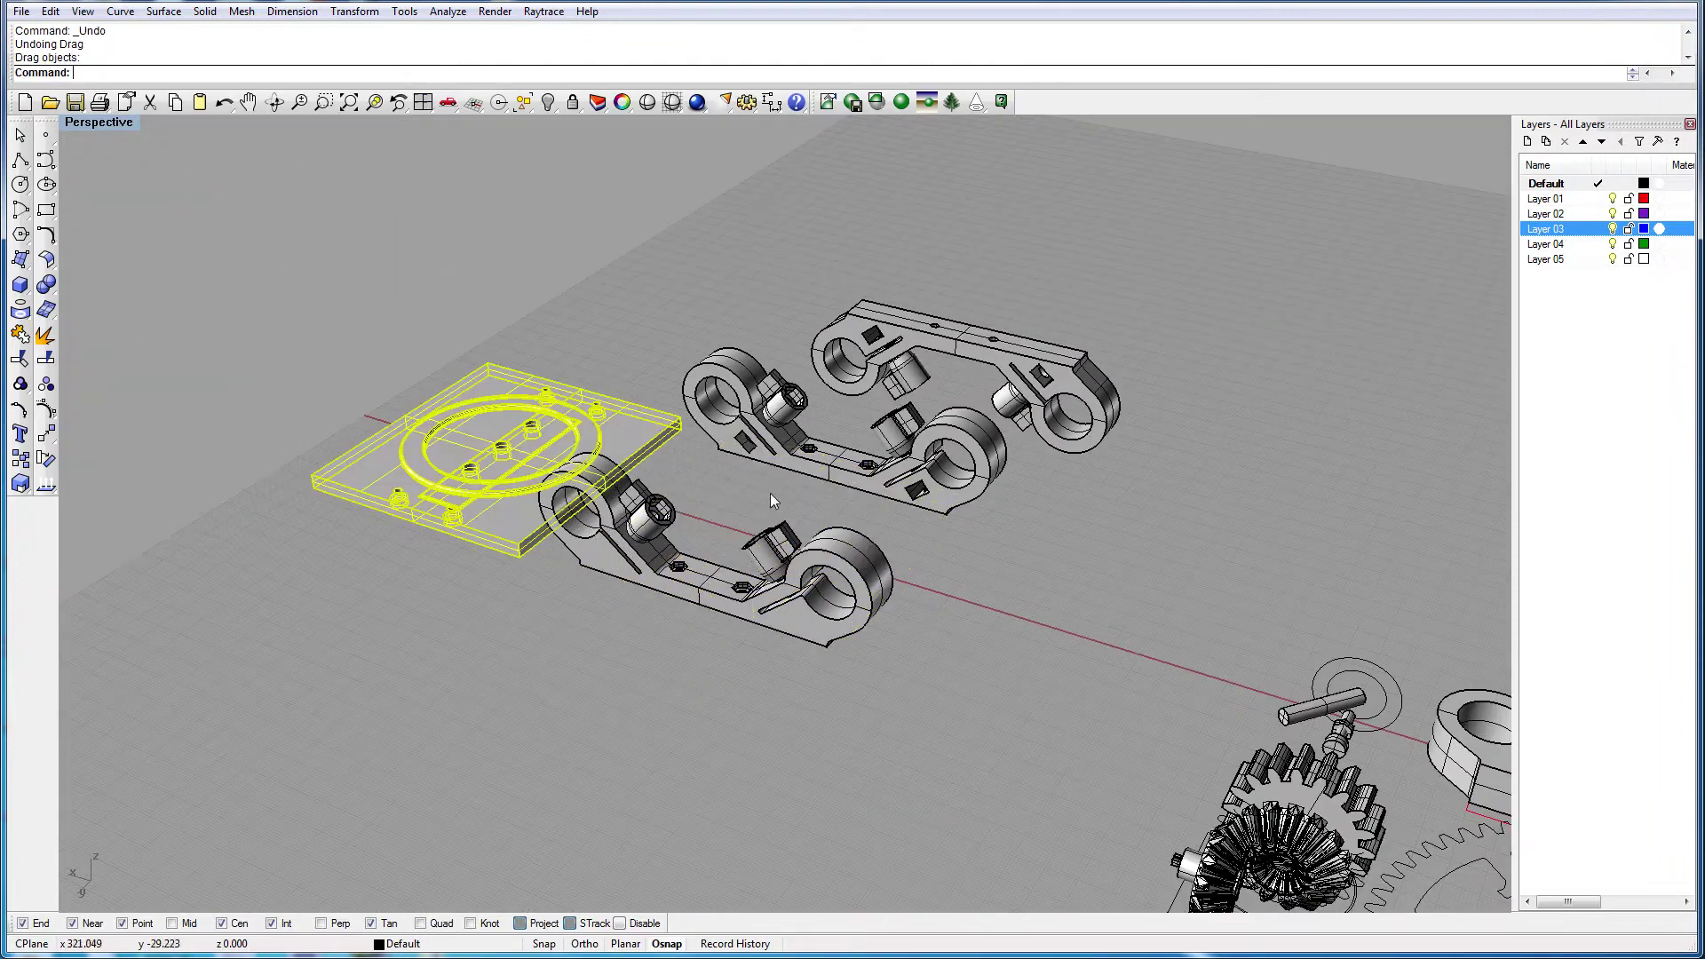
key("ctrl+z")
key("ctrl+c")
key("ctrl+v")
left_click_drag(915, 533, 757, 441)
left_click(623, 358)
scroll(688, 566, "up", 1)
left_click_drag(689, 566, 819, 584)
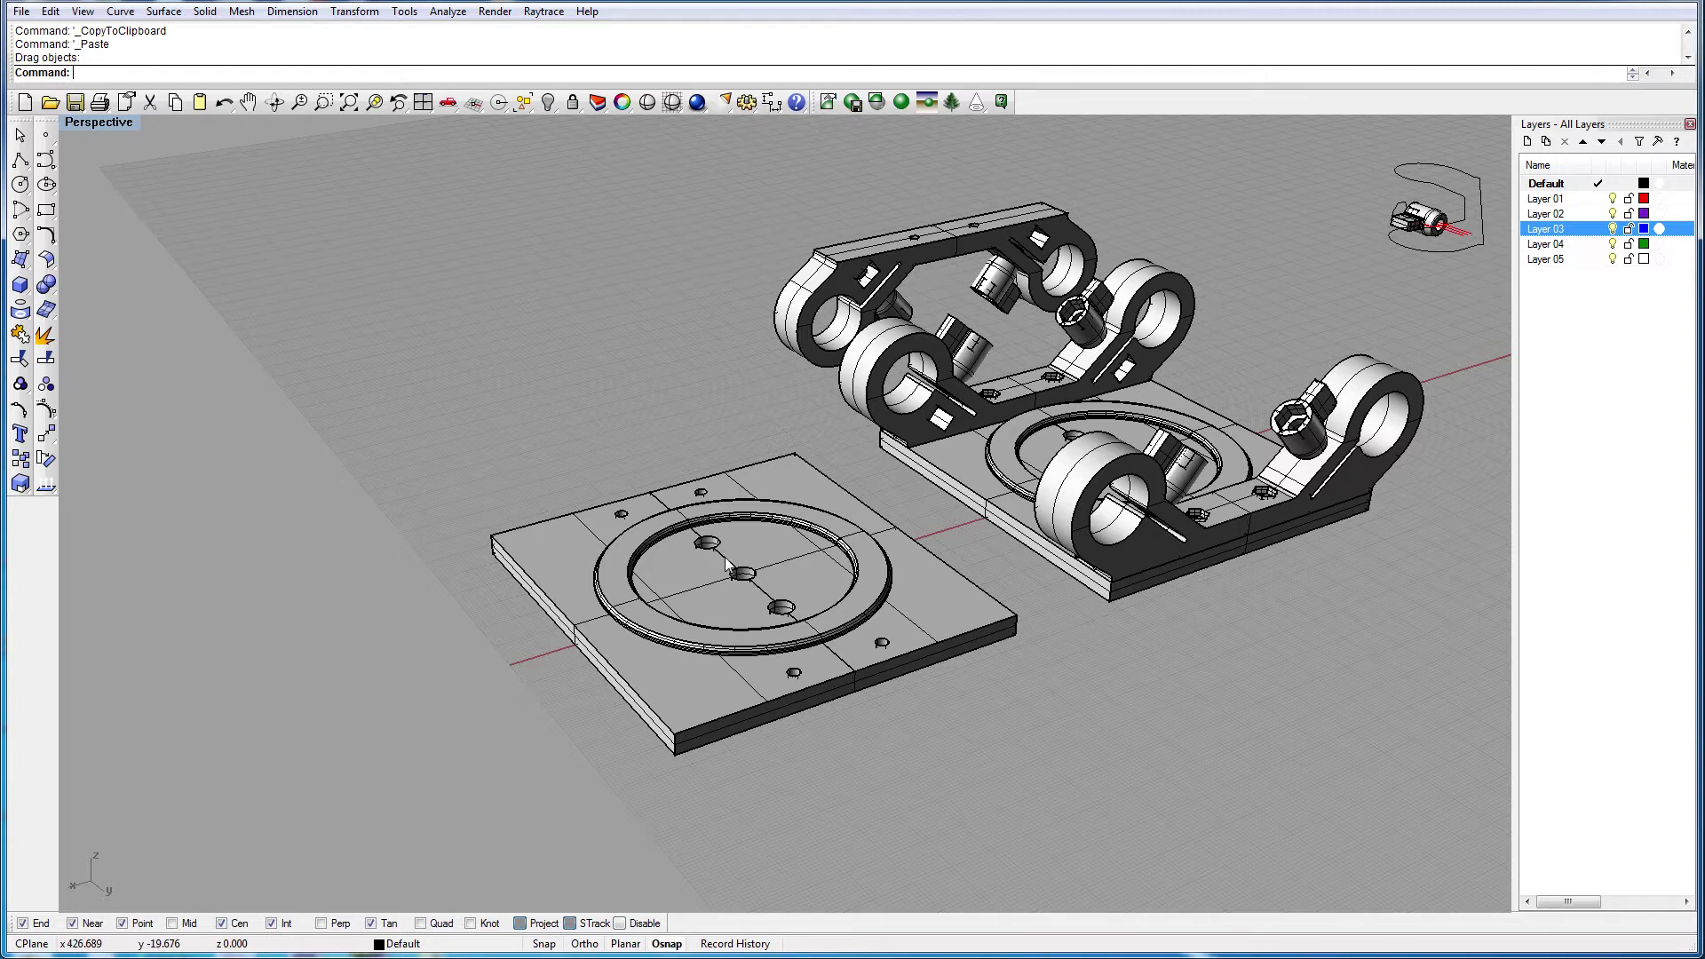
Step: Examine the copied base plate's ring and holes, the rectangular recess on its underside, and the brackets mounted beneath the original plate
scroll(727, 563, "up", 4)
scroll(757, 555, "up", 2)
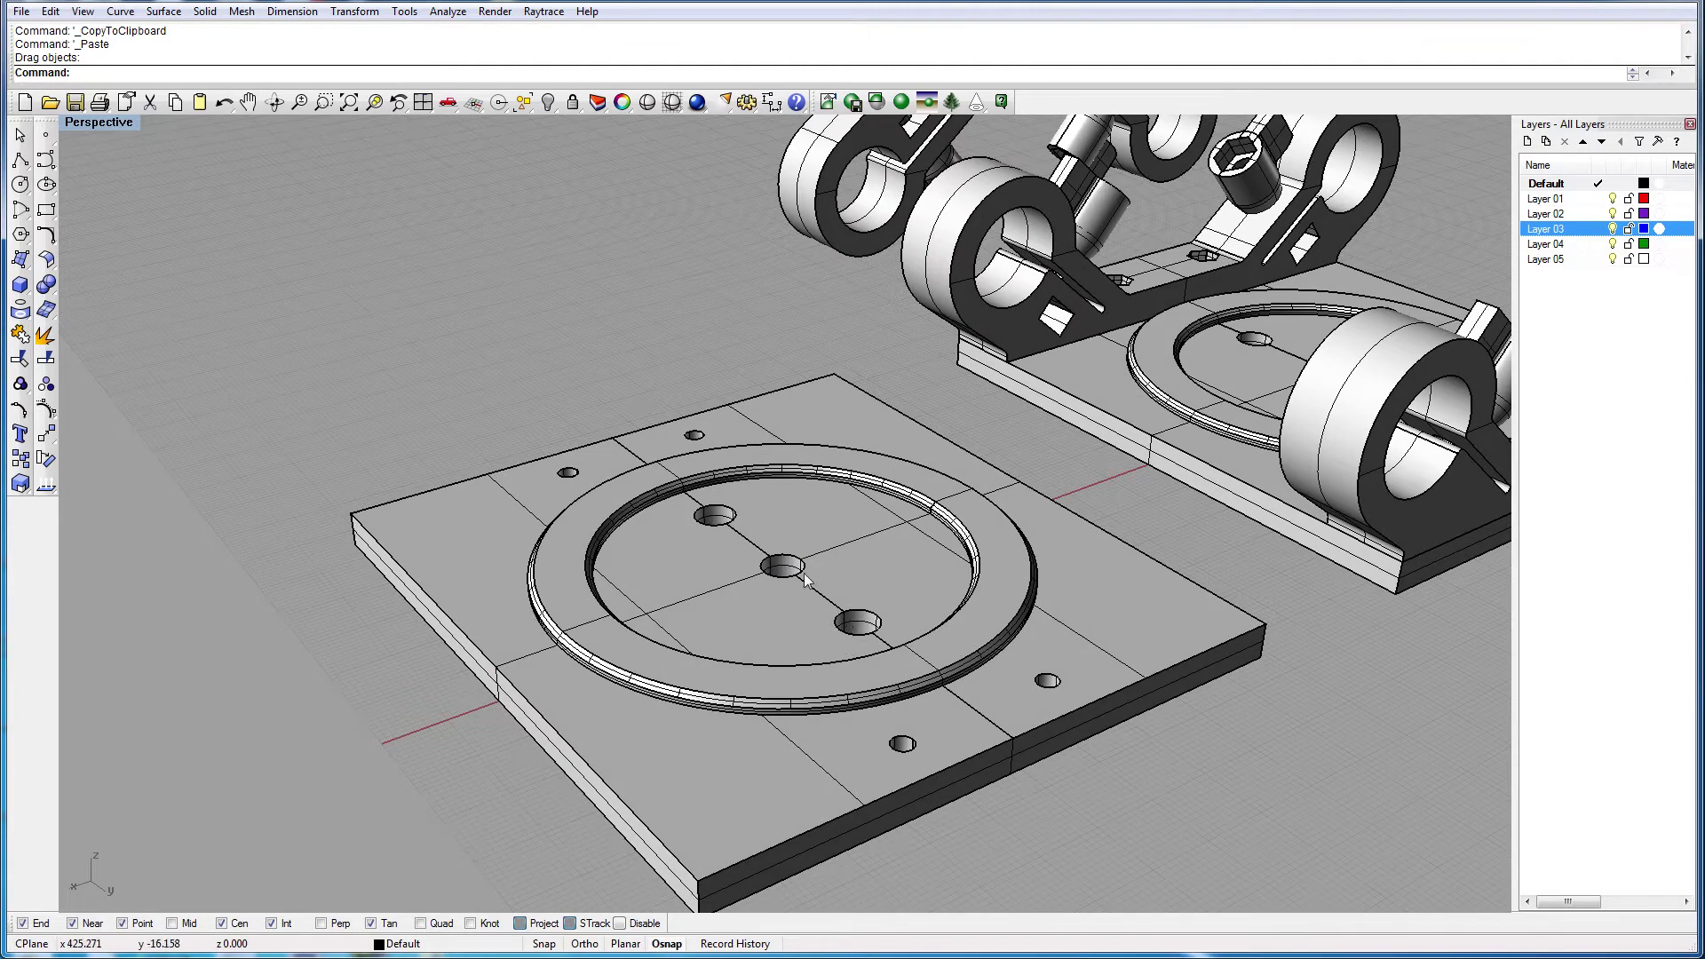
left_click_drag(804, 579, 770, 307)
left_click_drag(748, 587, 758, 729)
left_click_drag(974, 804, 804, 626)
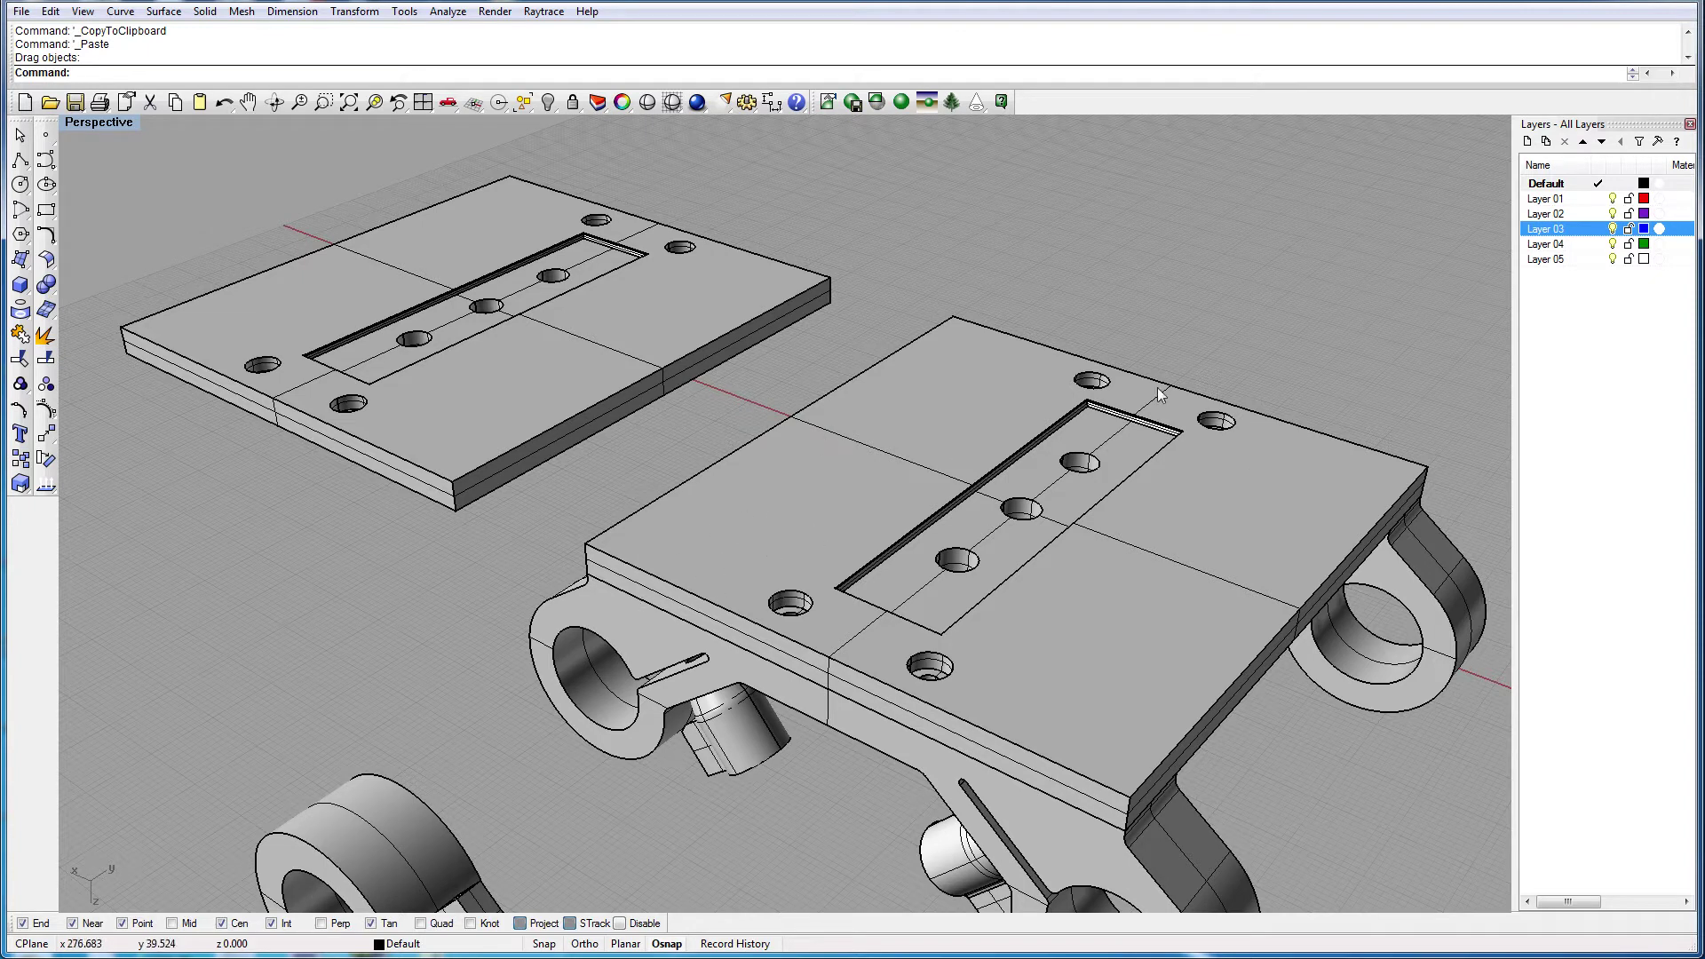
scroll(1177, 569, "down", 6)
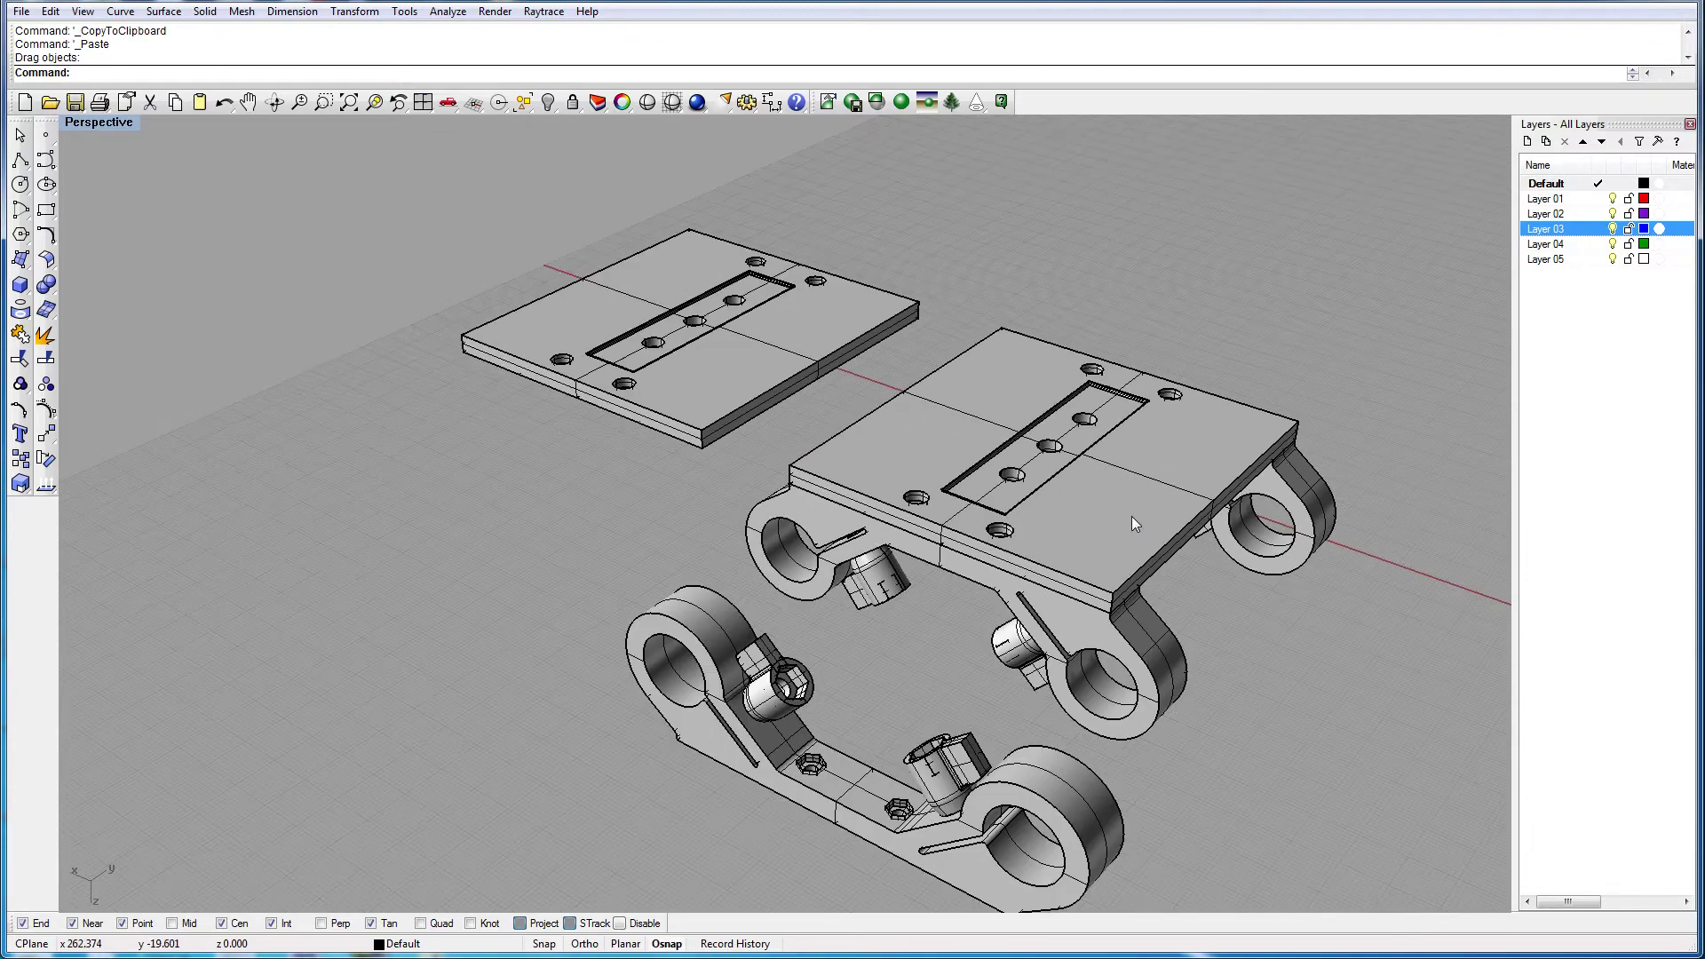
mouse_move(1073, 523)
left_mouse_down()
mouse_move(1052, 541)
mouse_move(1127, 560)
mouse_move(1033, 507)
mouse_move(1079, 555)
left_mouse_up()
scroll(840, 426, "up", 8)
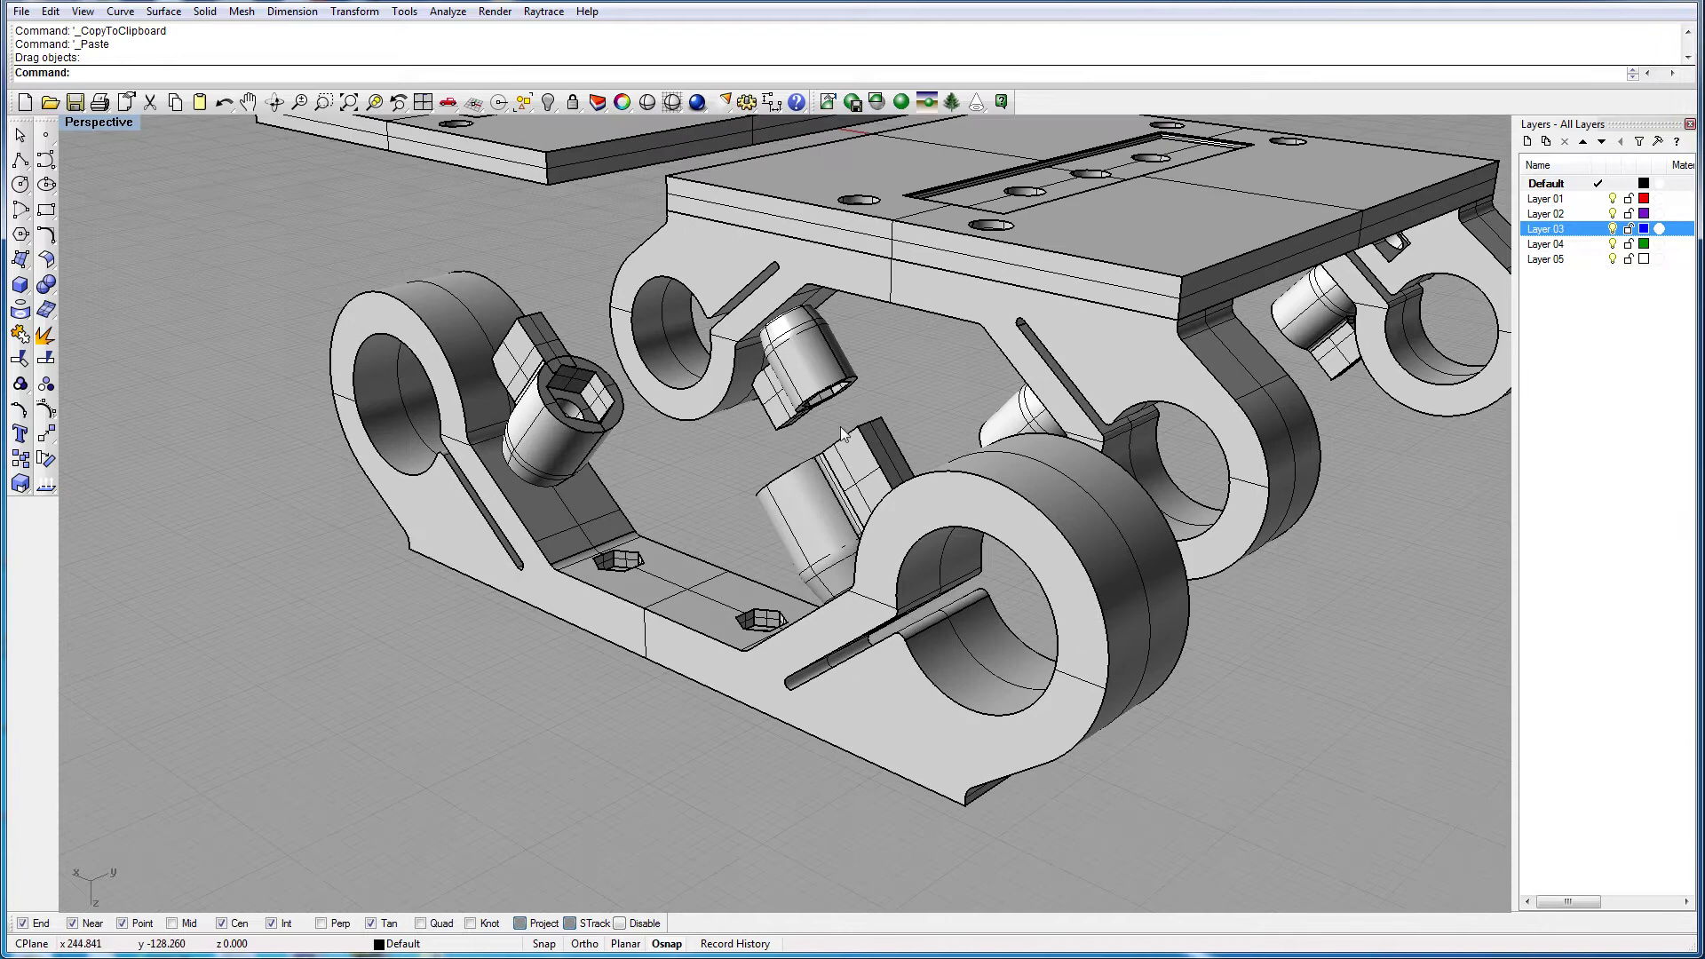
scroll(929, 411, "down", 8)
scroll(929, 412, "down", 3)
Step: Examine the large ring gear outline and the spur and bevel gears beside the separate clamp bracket
left_click_drag(906, 480, 1012, 573)
left_click(1153, 440)
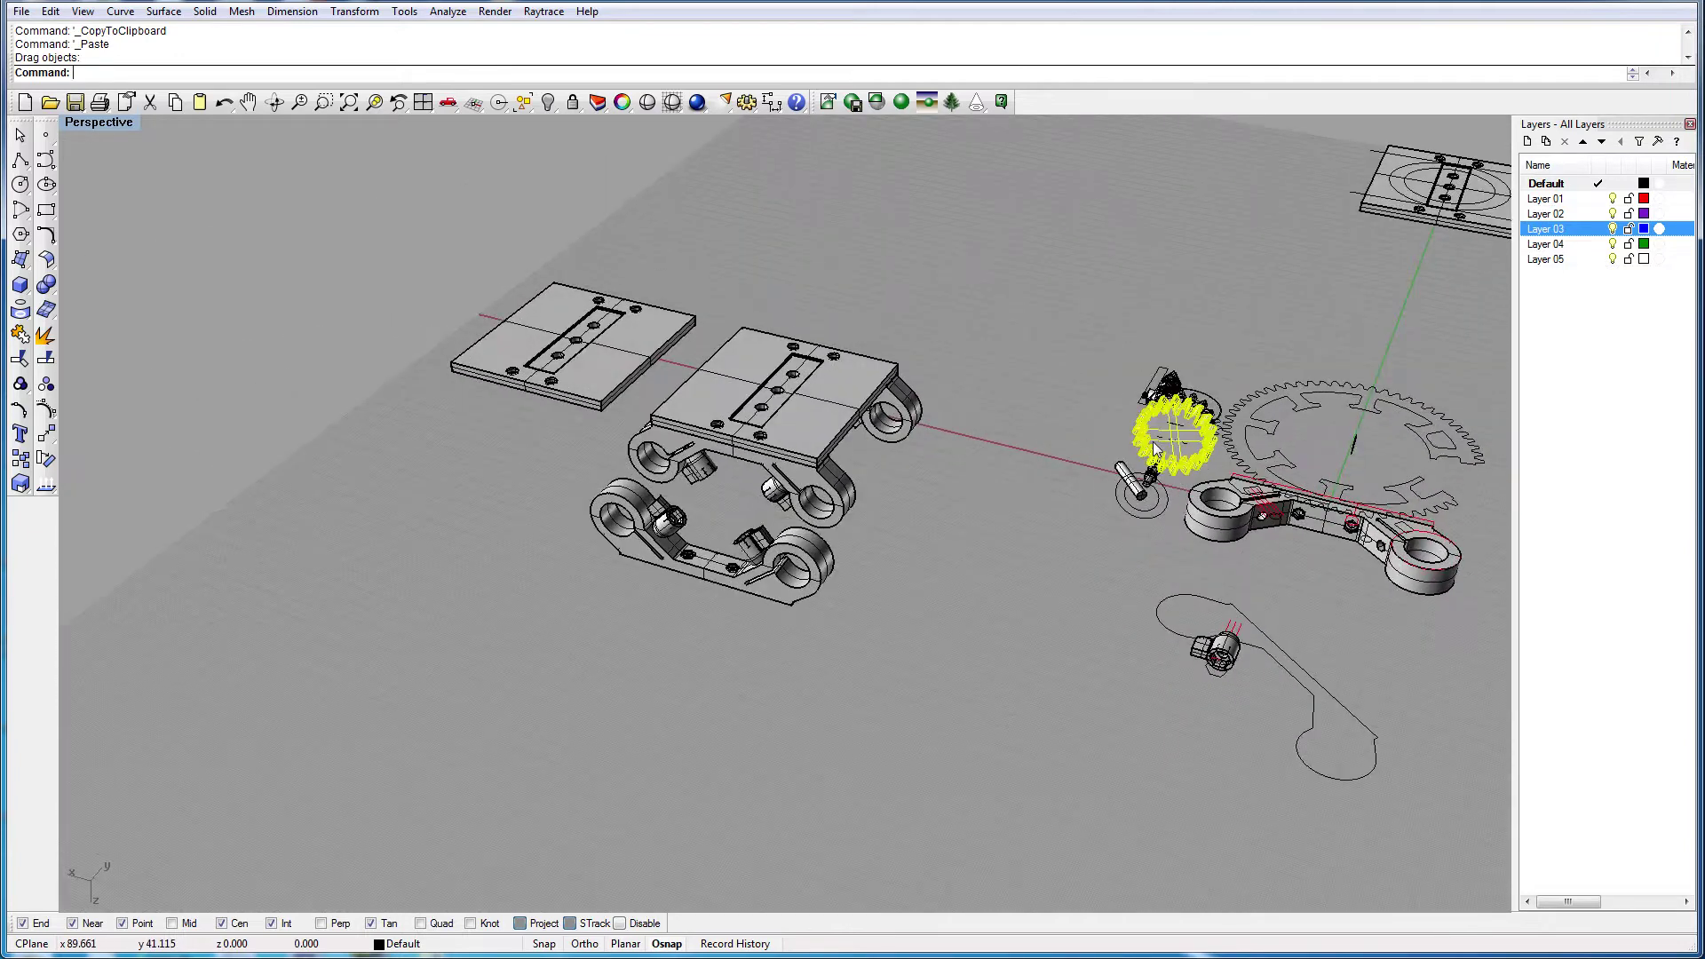
left_click_drag(1421, 418, 875, 182)
left_click_drag(826, 609, 919, 888)
scroll(827, 510, "up", 4)
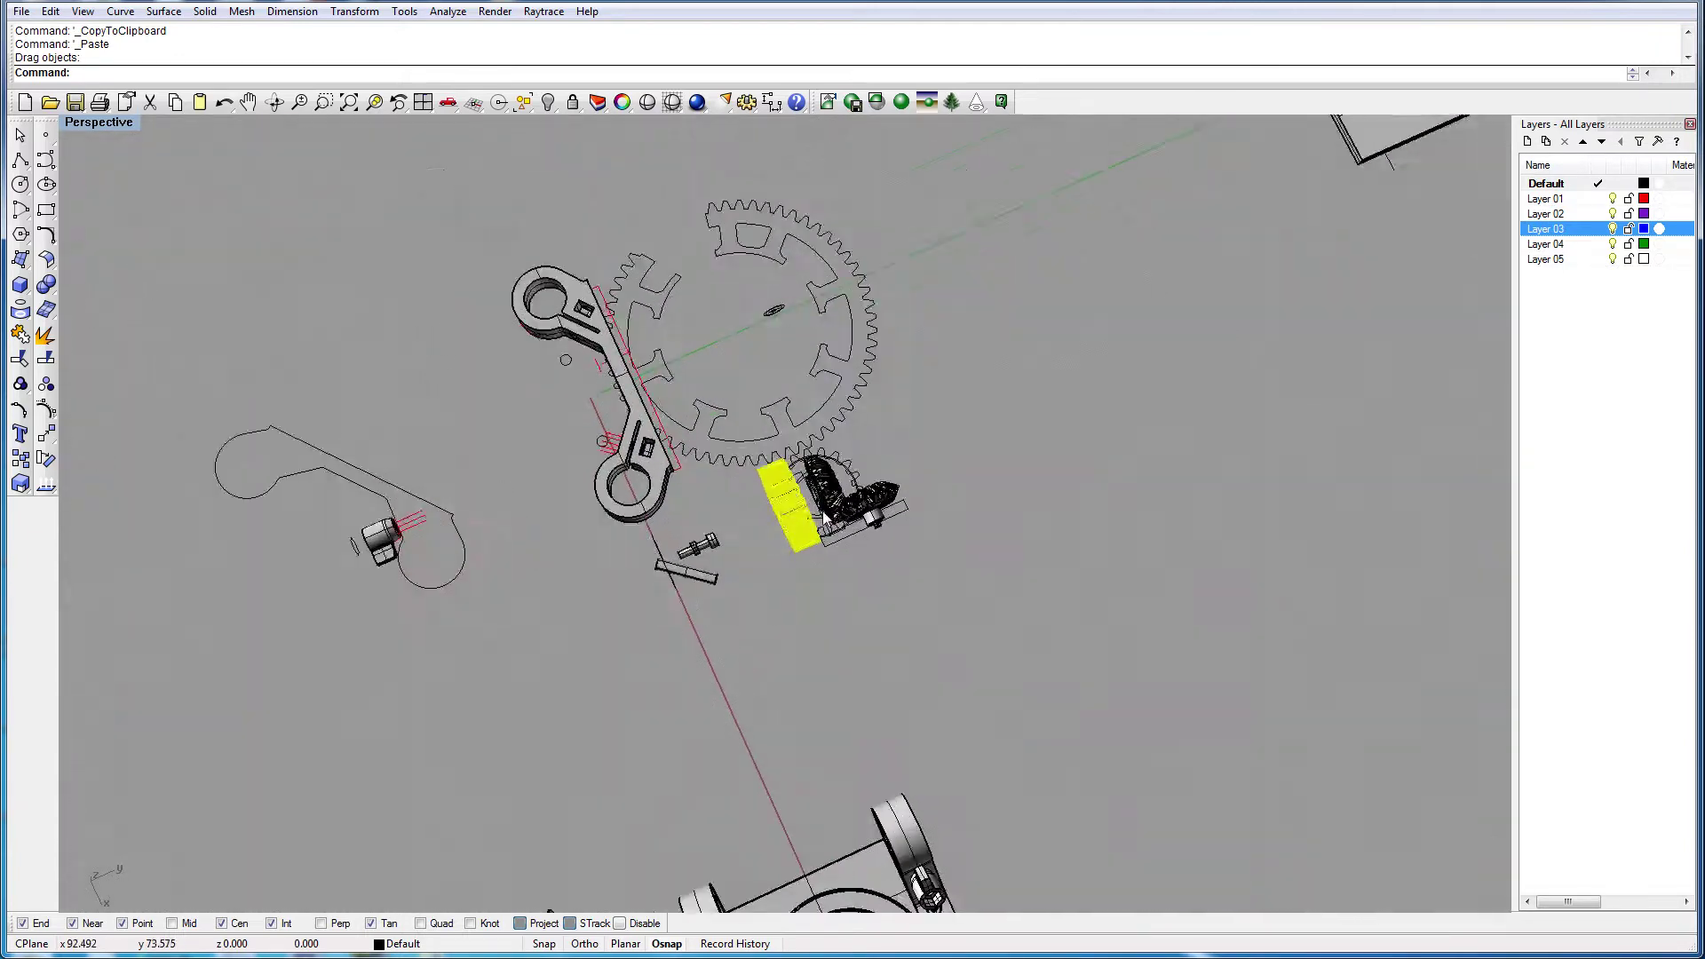
left_click_drag(827, 511, 755, 462)
left_click_drag(804, 604, 884, 493)
scroll(879, 493, "up", 4)
left_click(740, 473)
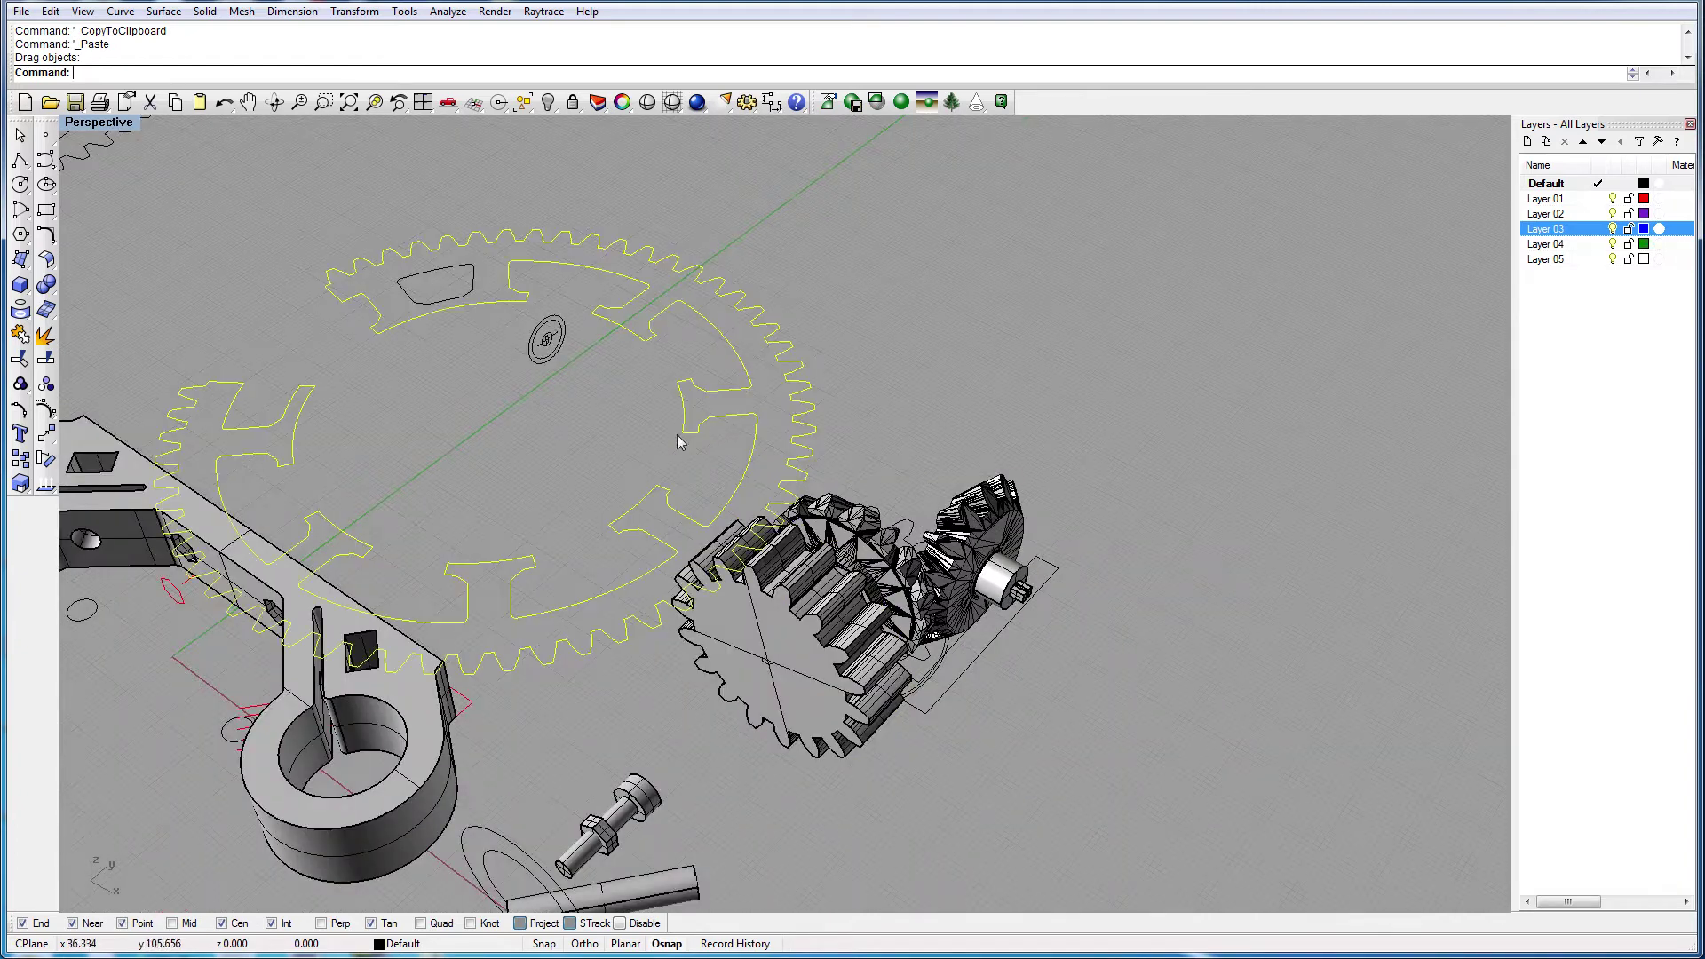
scroll(634, 466, "down", 2)
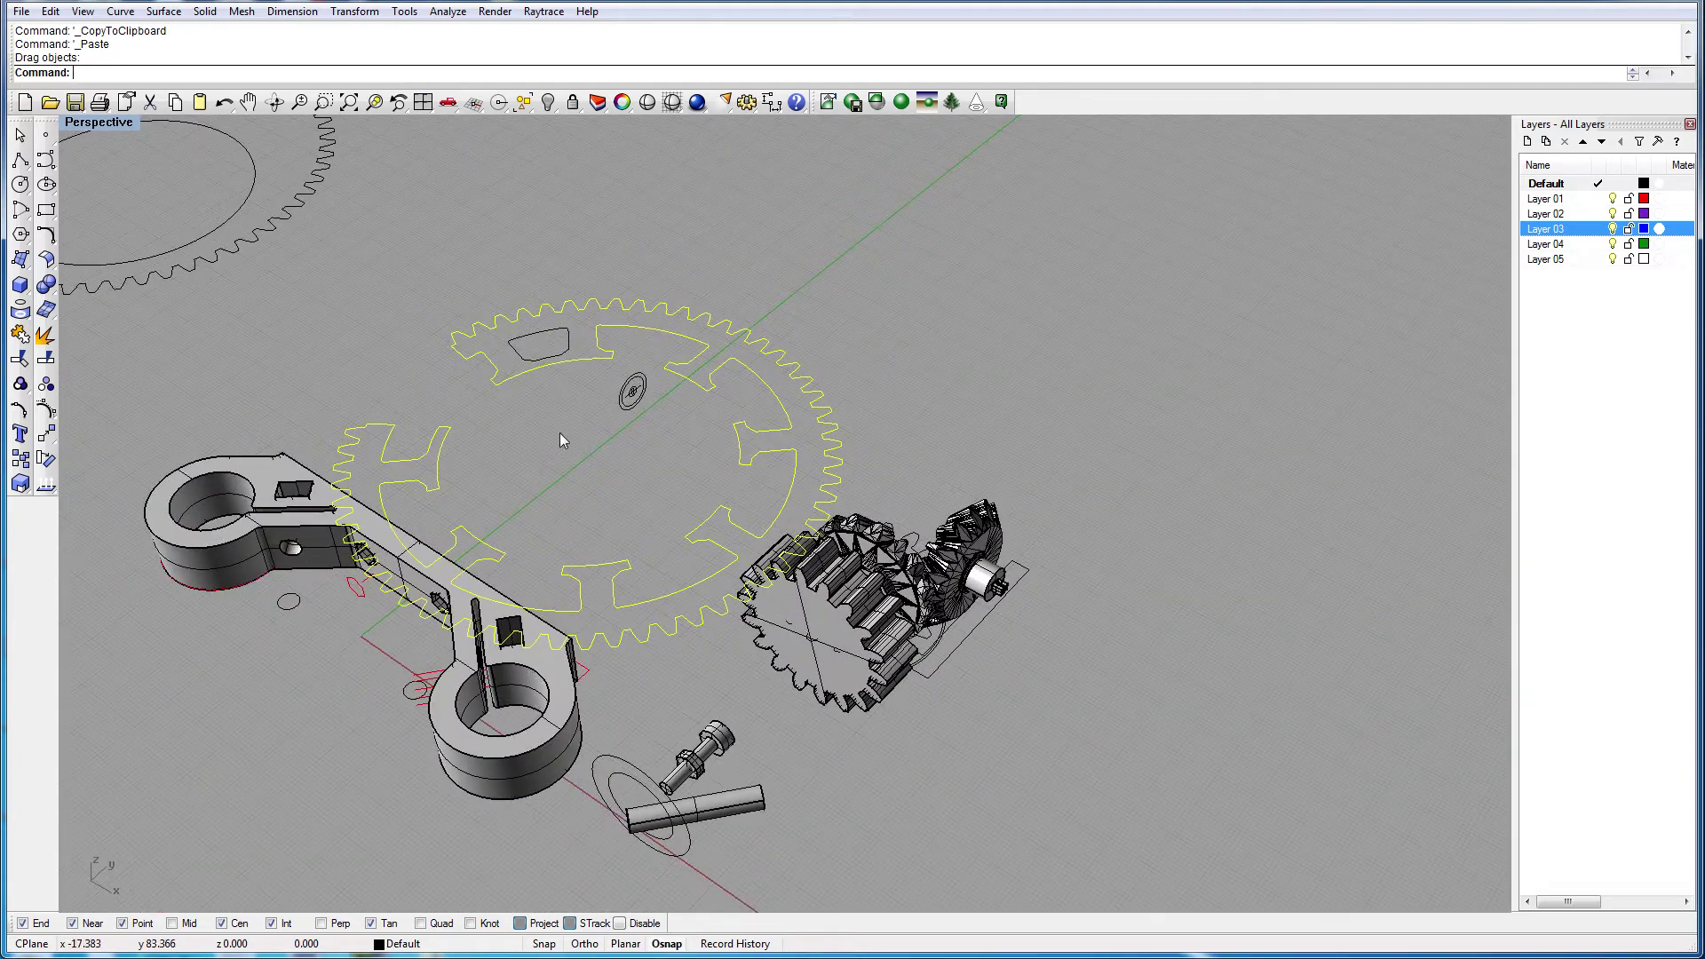
key("ctrl+v")
left_click_drag(559, 433, 641, 467)
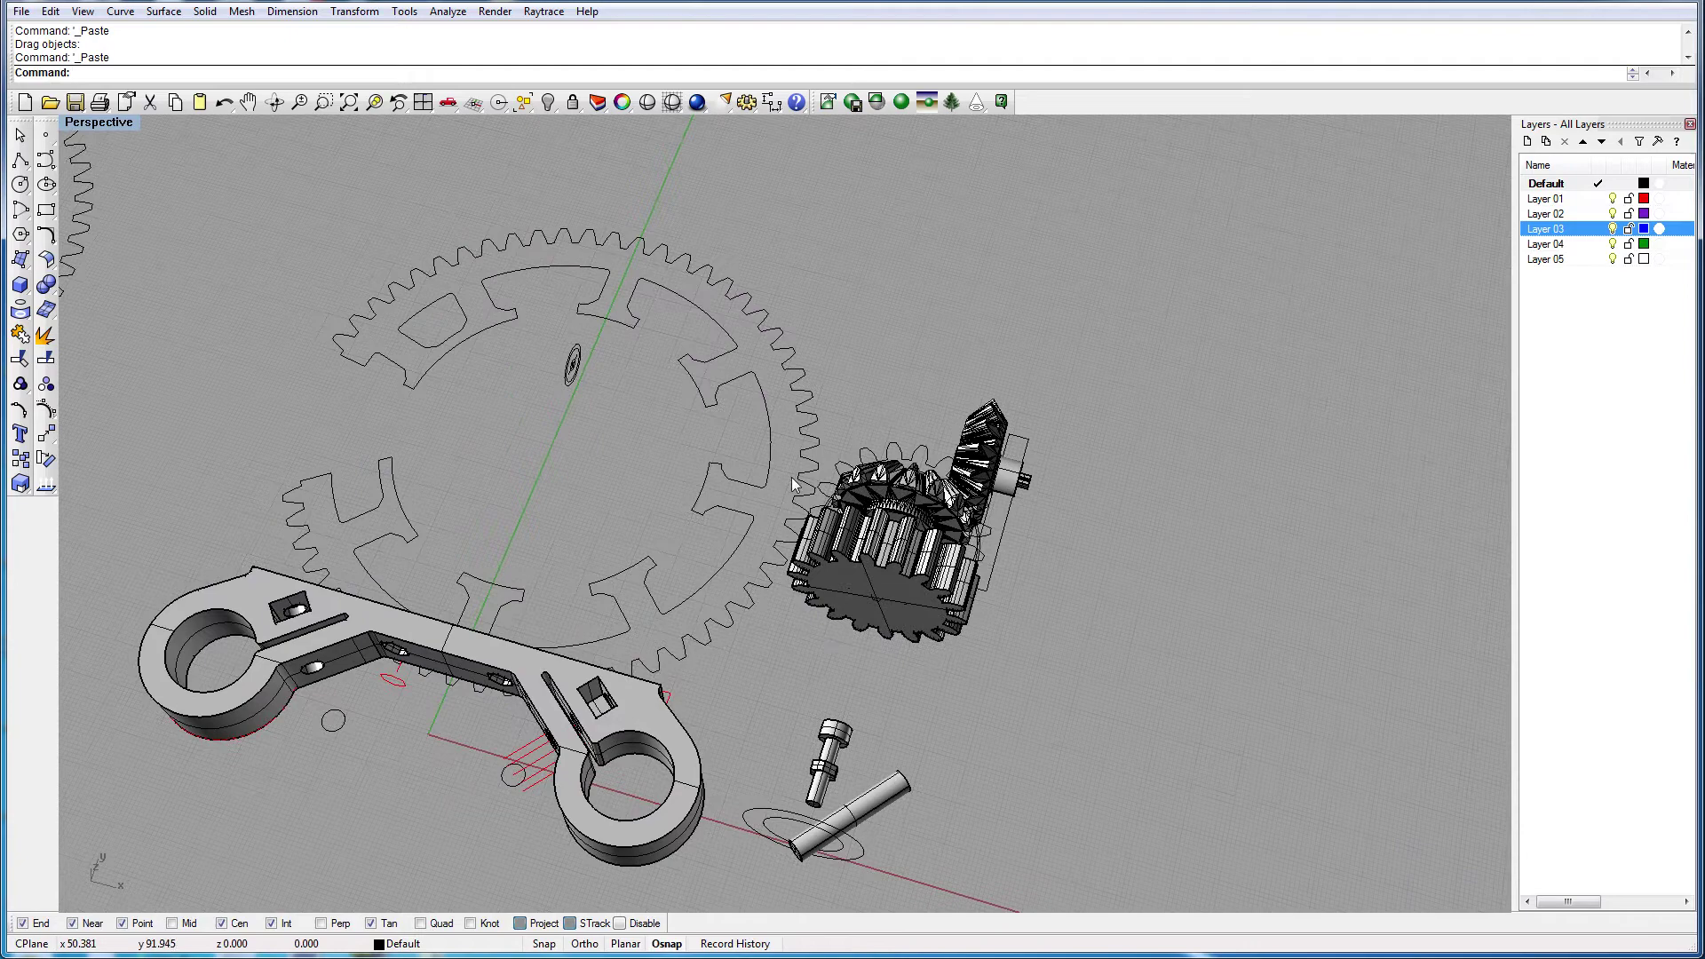
Step: Examine how the small spur gear and bevel gears line up with the large ring gear outline
scroll(898, 506, "up", 3)
left_click_drag(924, 506, 898, 480)
left_click_drag(862, 422, 874, 453)
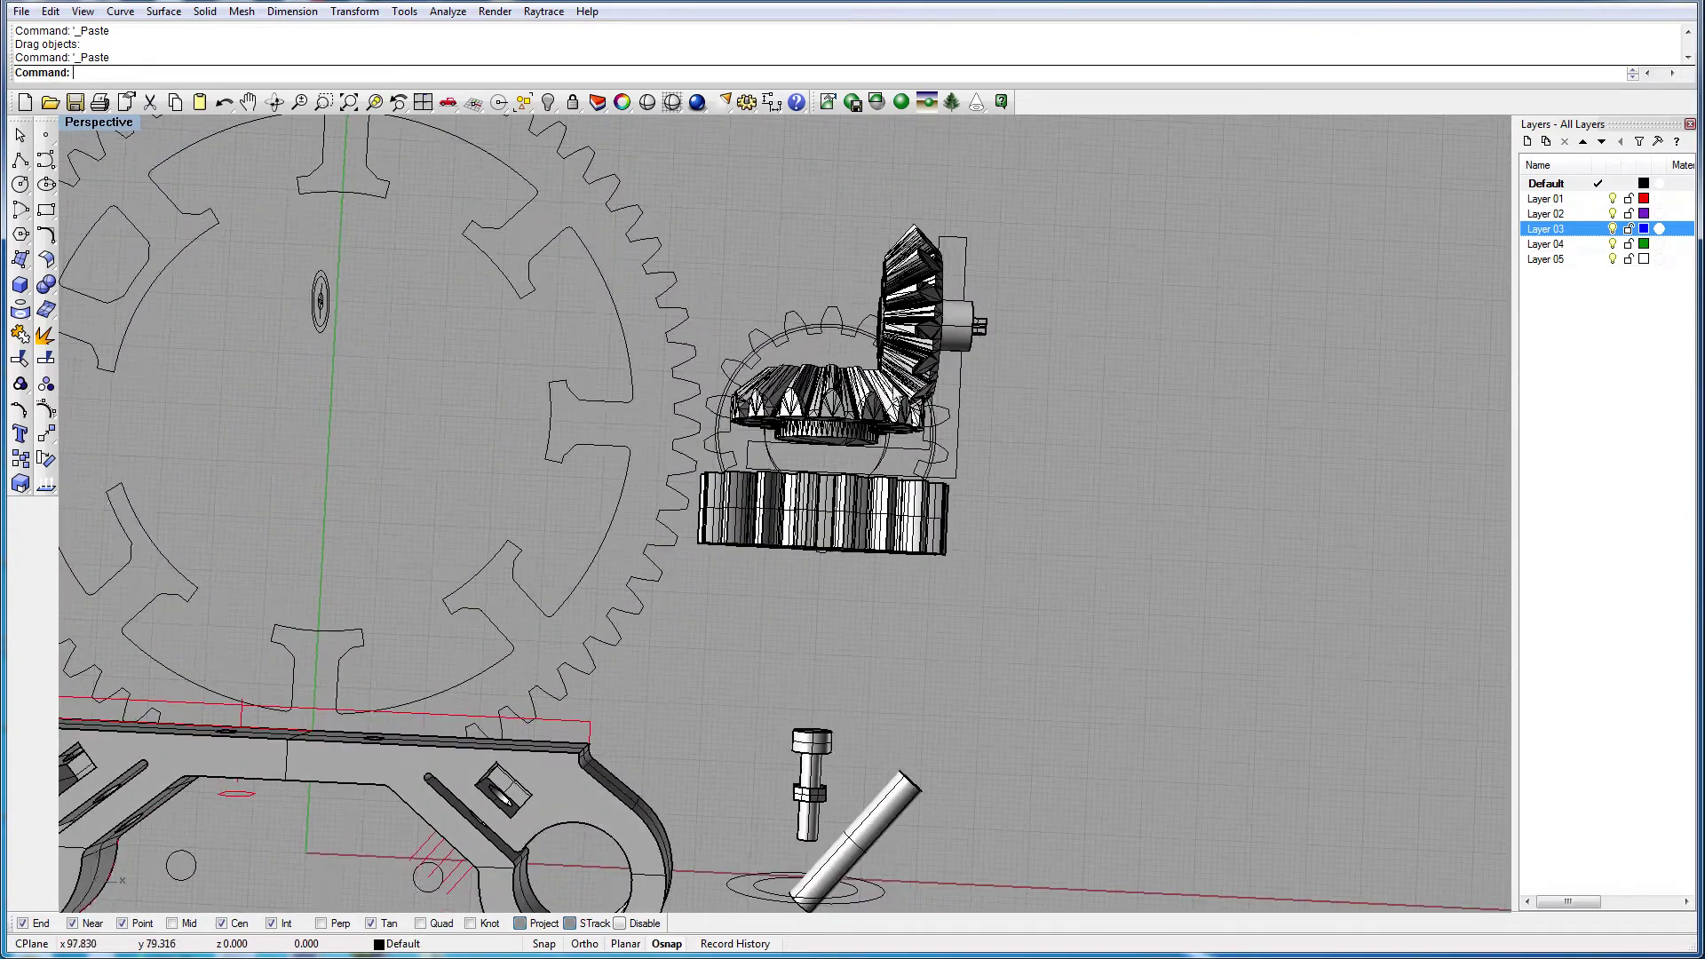
scroll(797, 371, "down", 5)
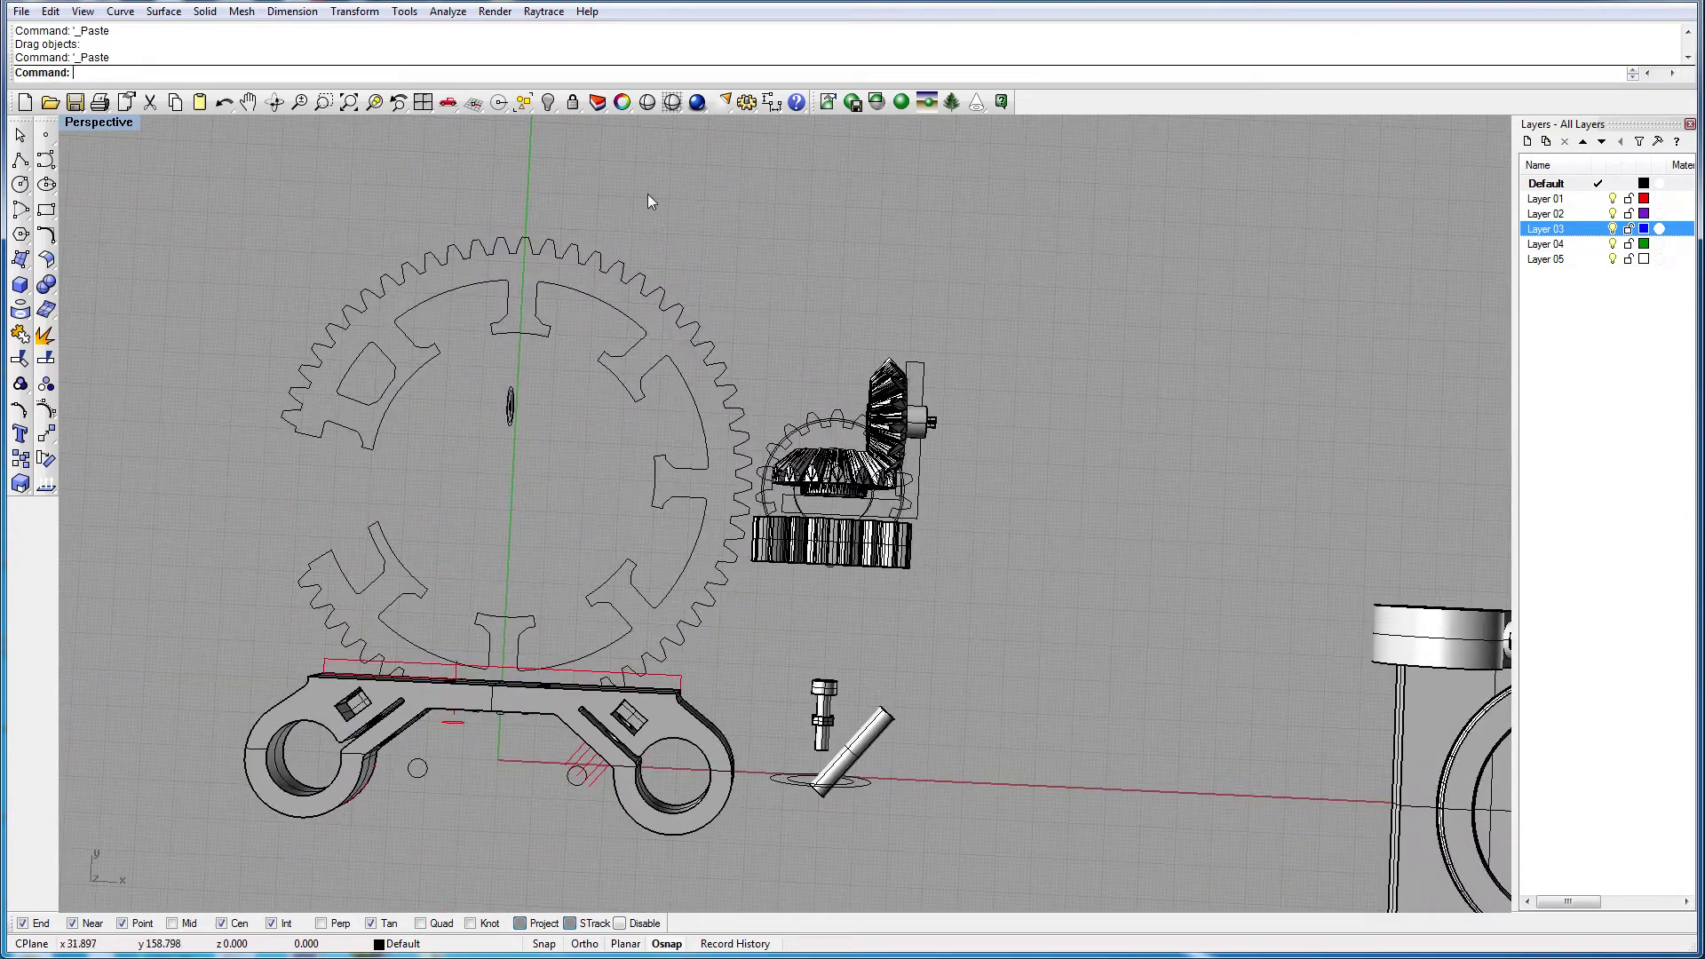
left_click_drag(648, 263, 615, 367)
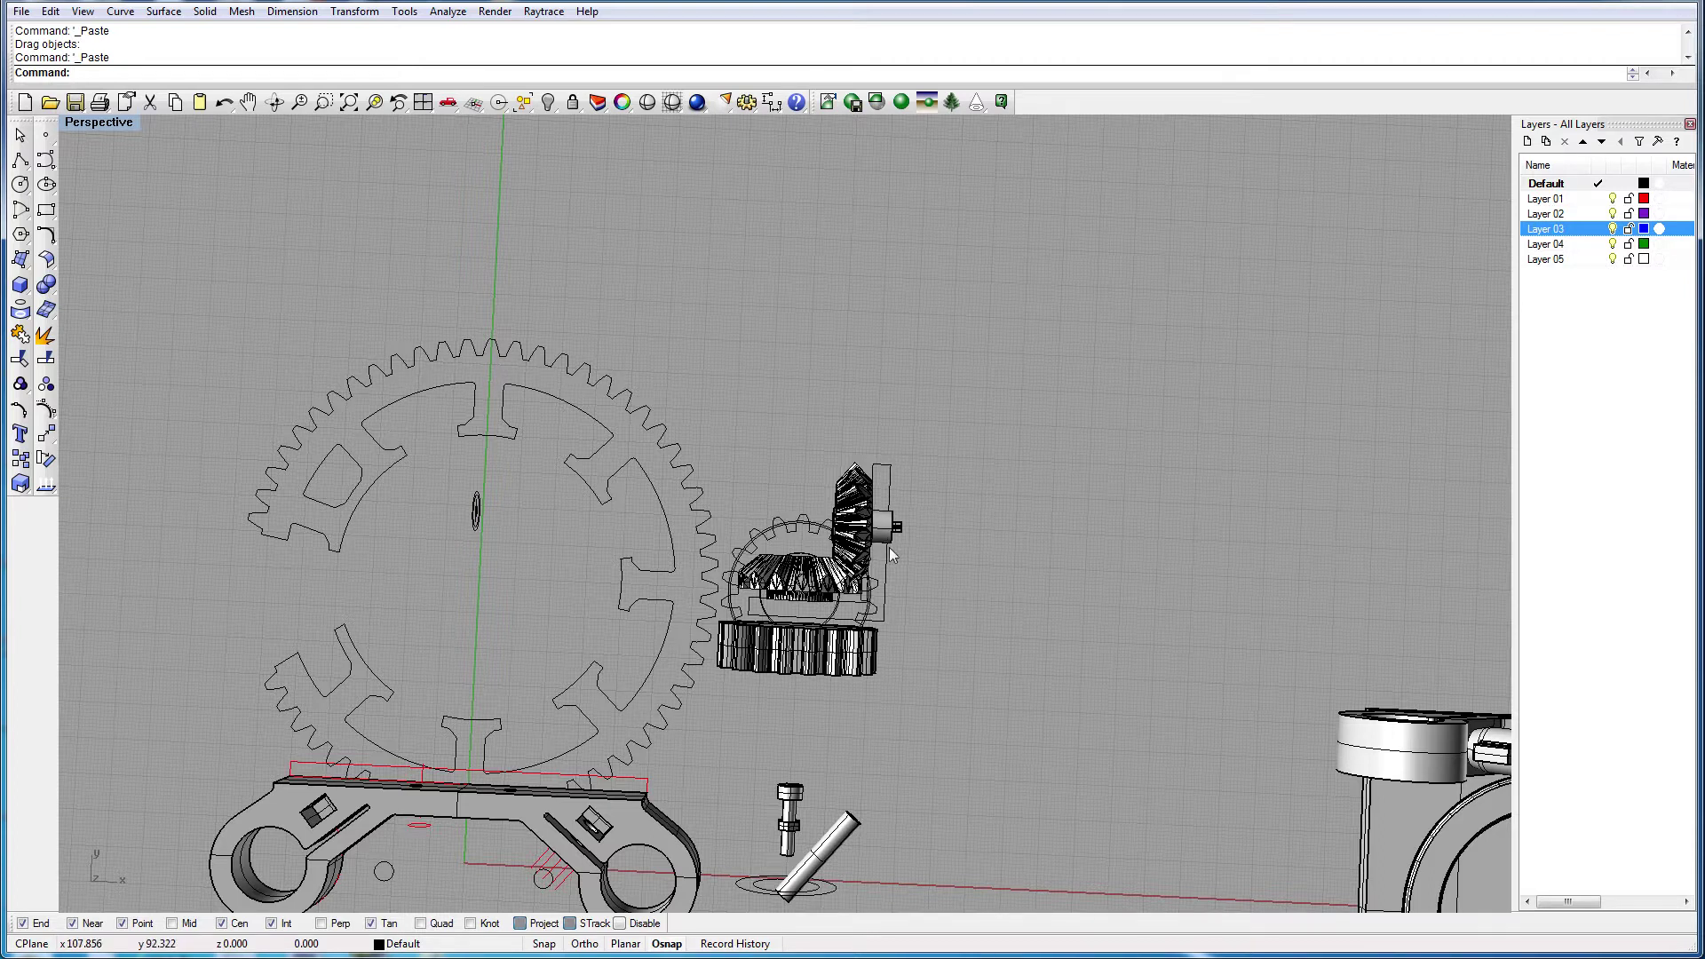
left_click_drag(888, 546, 883, 454)
left_click(655, 785)
left_click(719, 686)
mouse_move(887, 534)
left_mouse_down()
mouse_move(853, 550)
mouse_move(877, 508)
left_mouse_up()
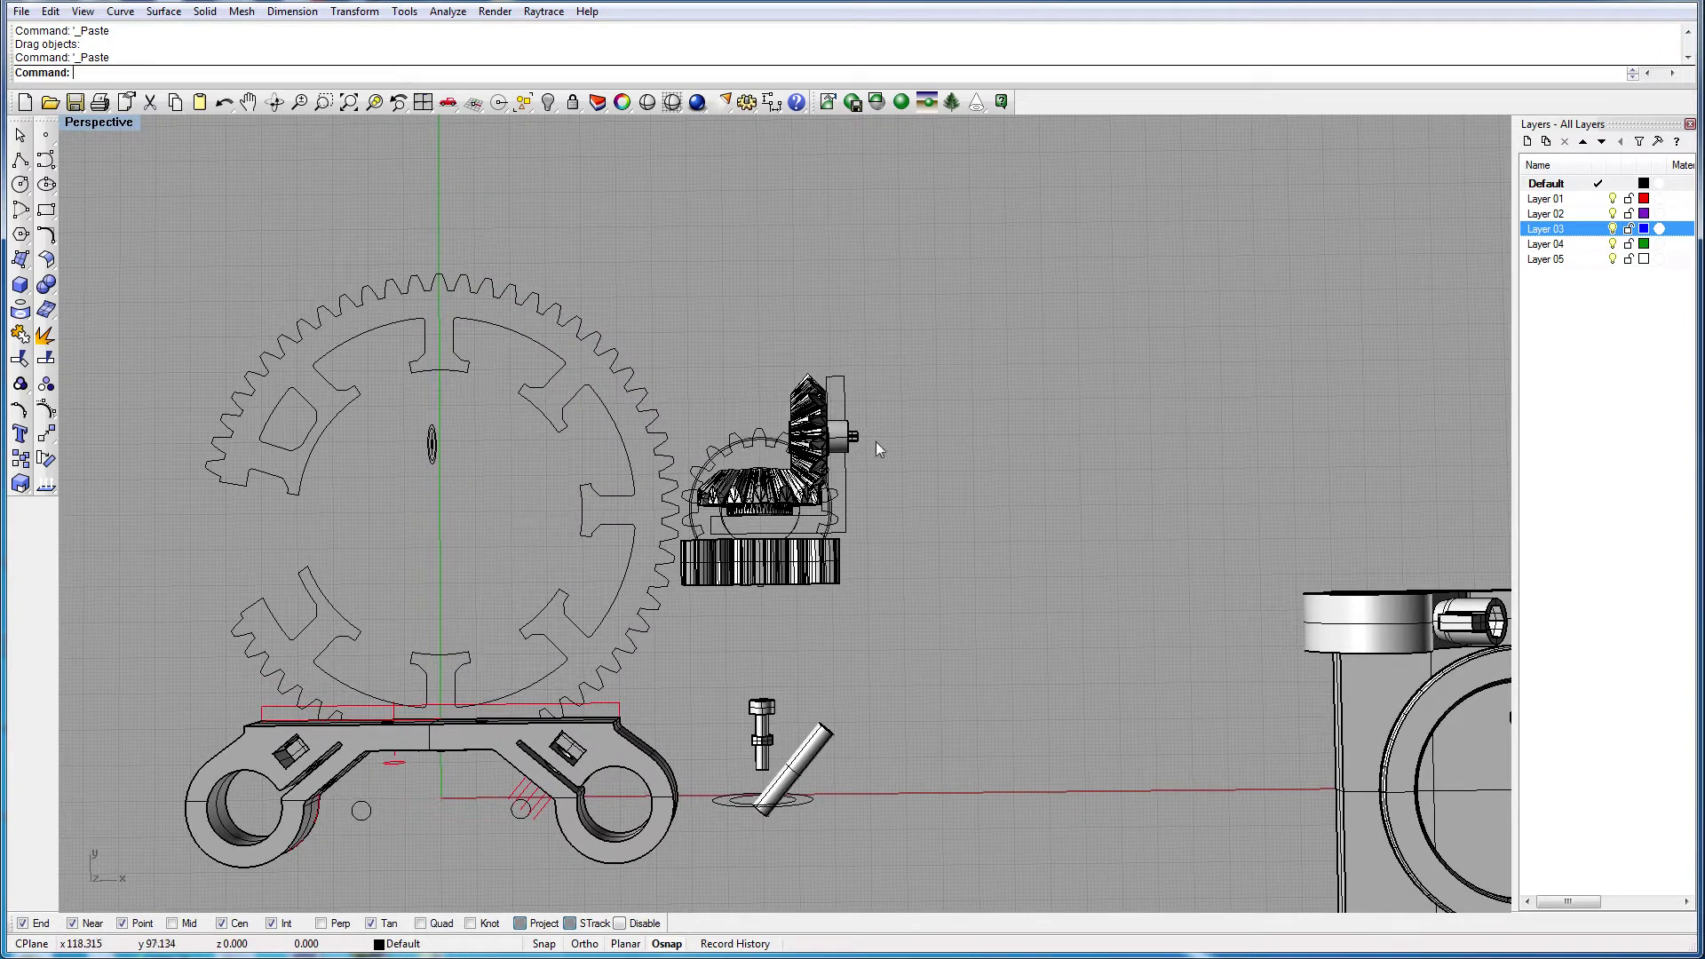
Step: Examine the meshing bevel gear pair, its shaft stub and the adjacent spur gear up close
scroll(859, 449, "up", 5)
left_click_drag(858, 448, 533, 772)
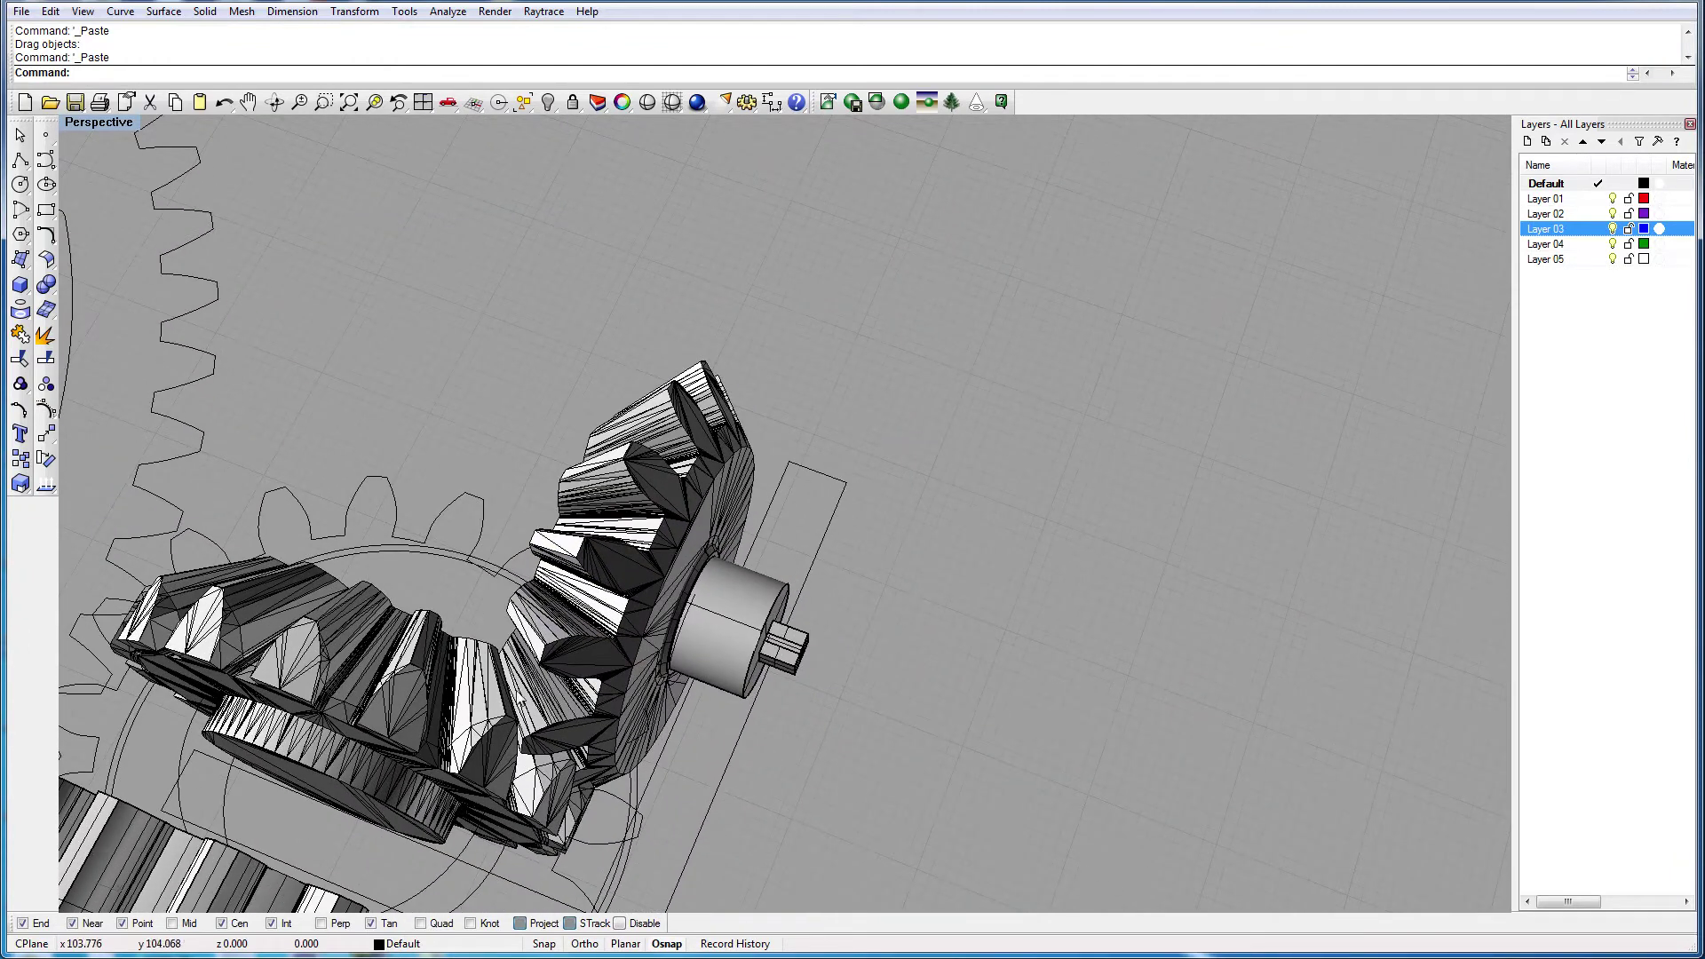
left_click_drag(522, 701, 536, 679)
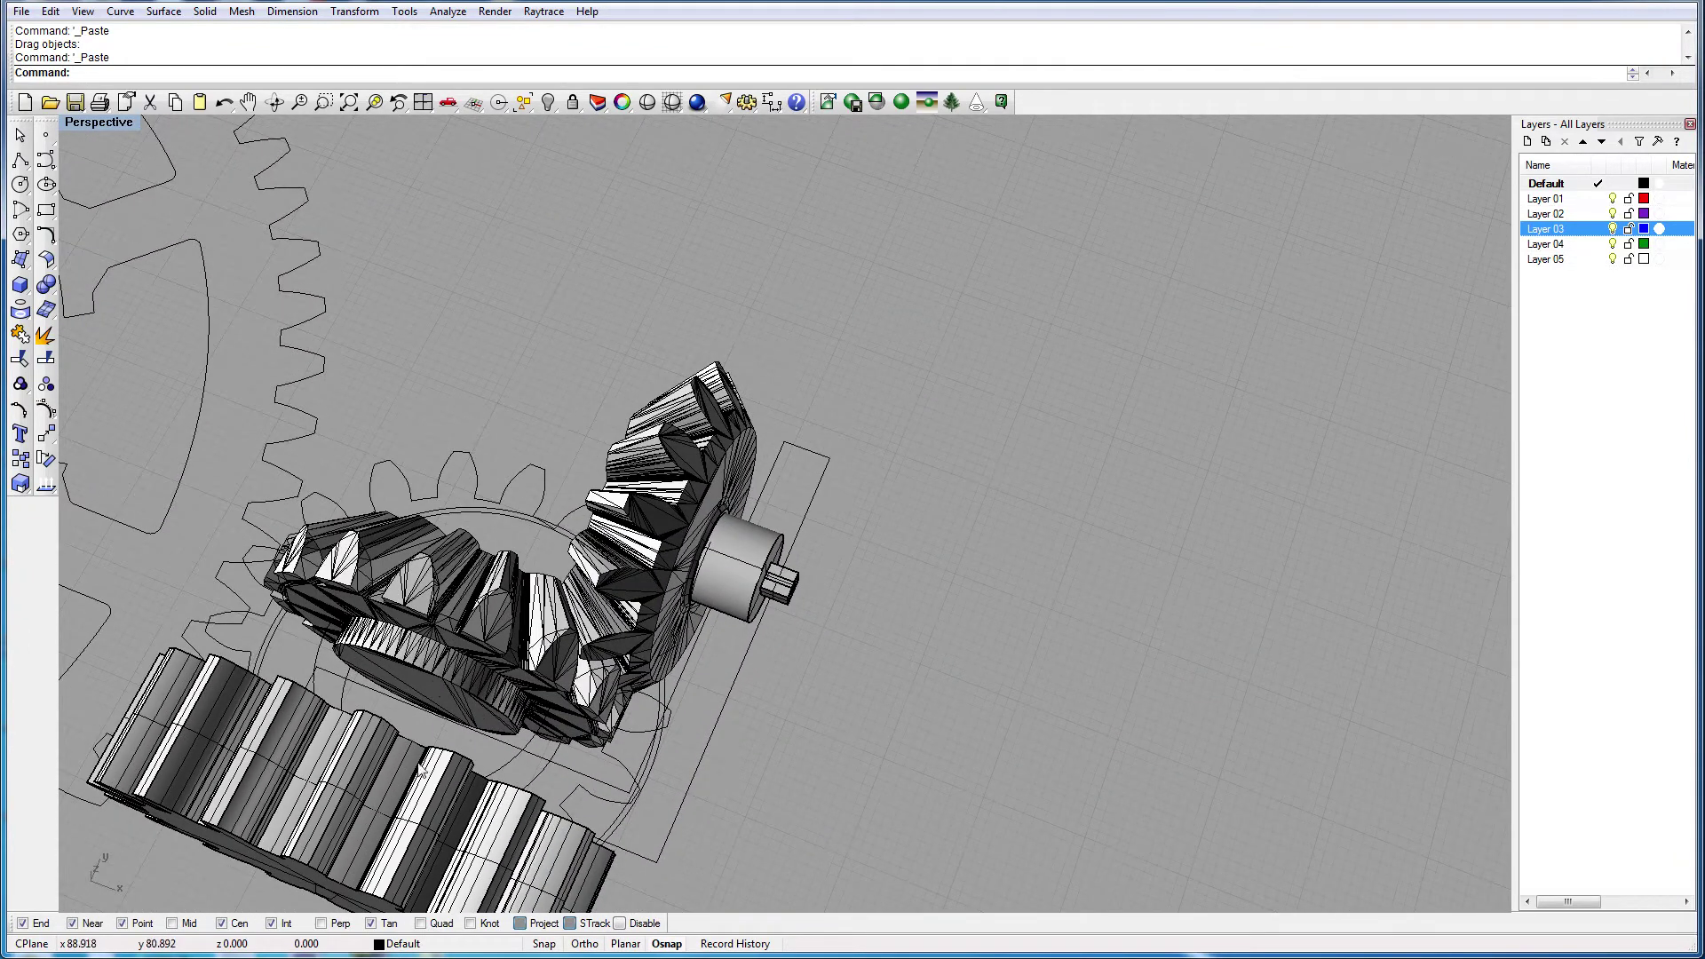
scroll(806, 583, "down", 1)
scroll(839, 579, "up", 2)
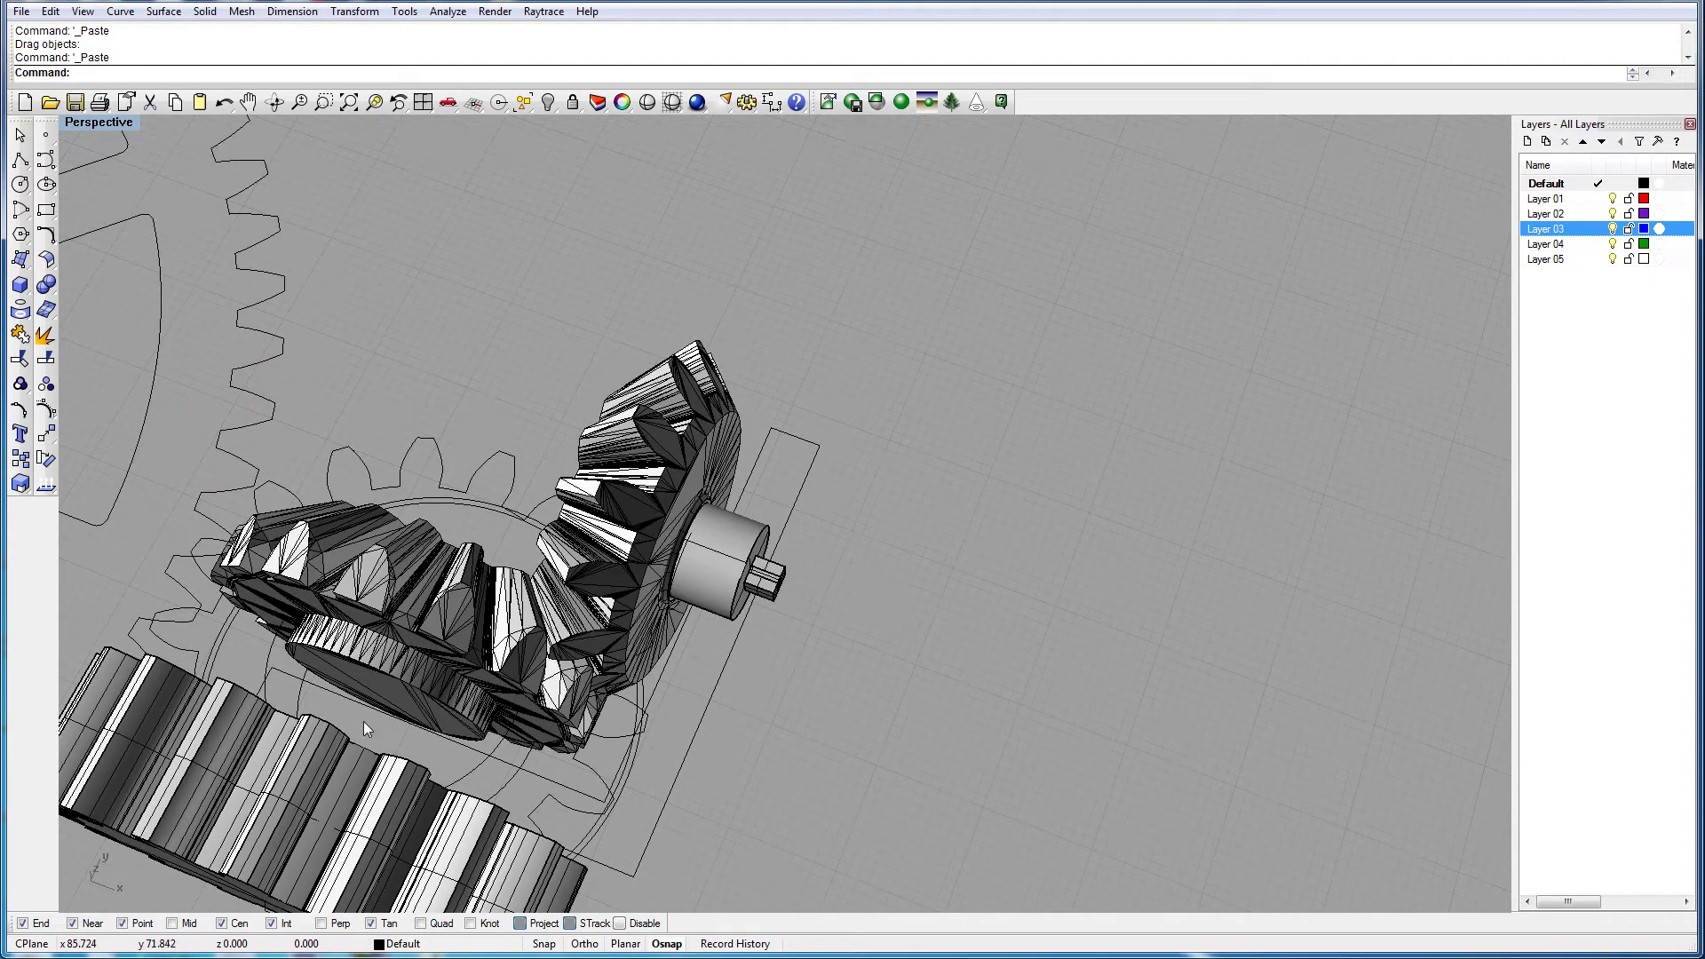
left_click_drag(444, 634, 728, 398)
left_click(892, 368)
left_click(934, 428)
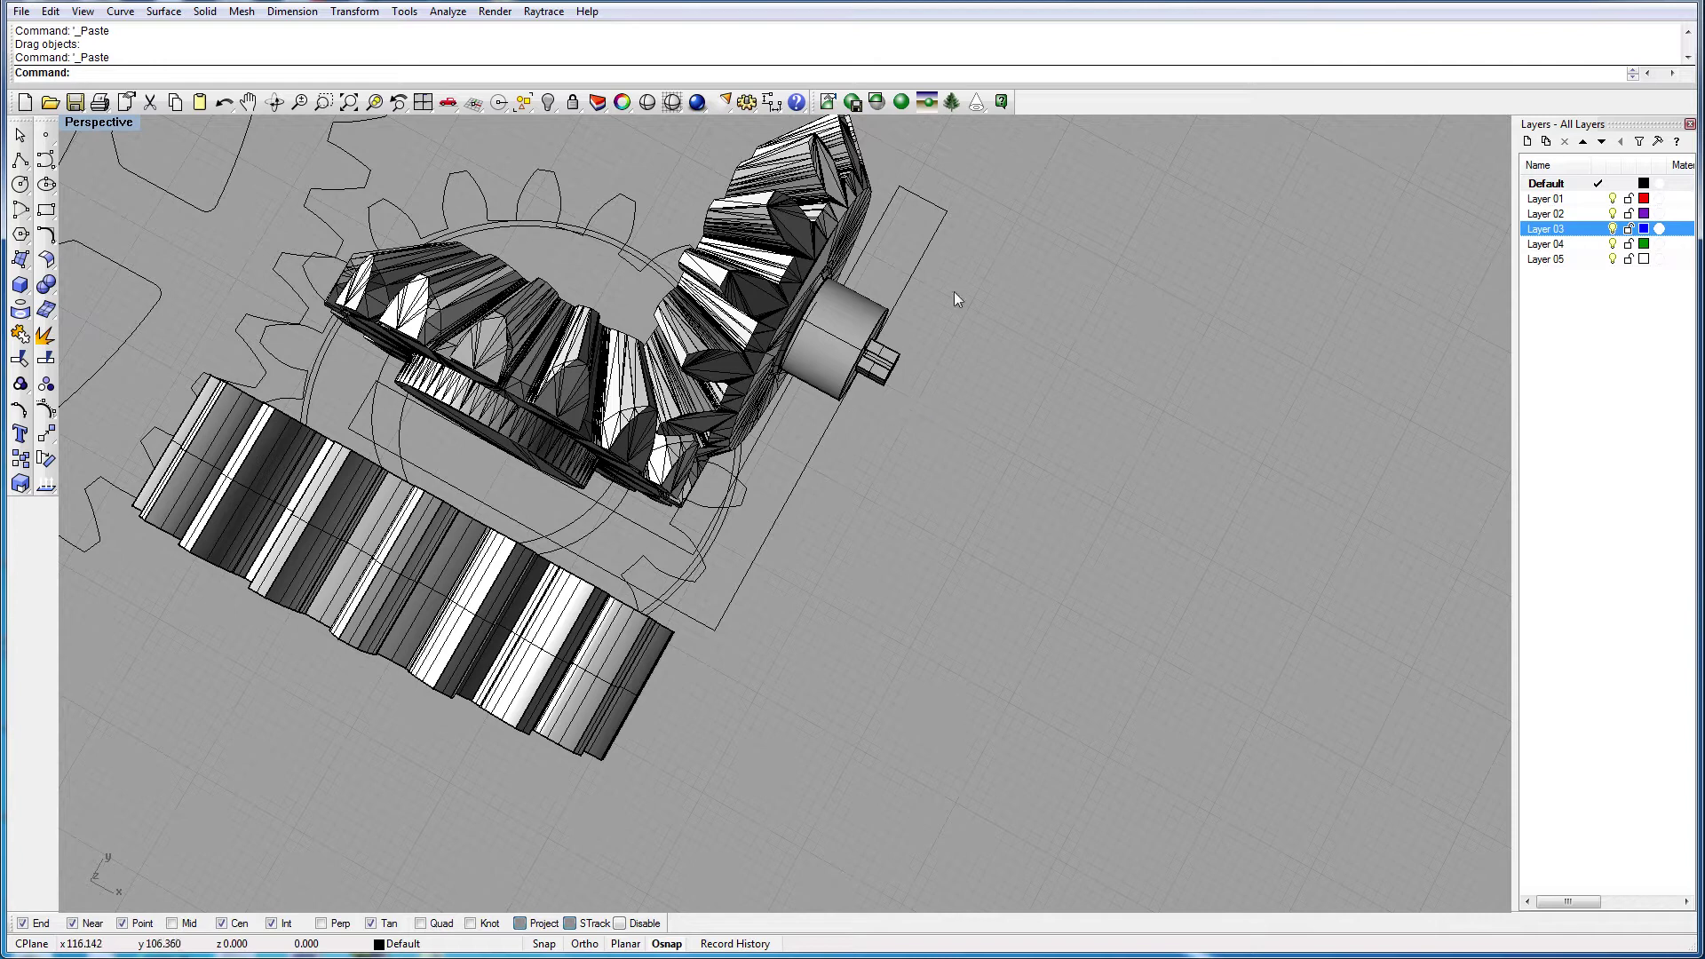
scroll(908, 439, "down", 8)
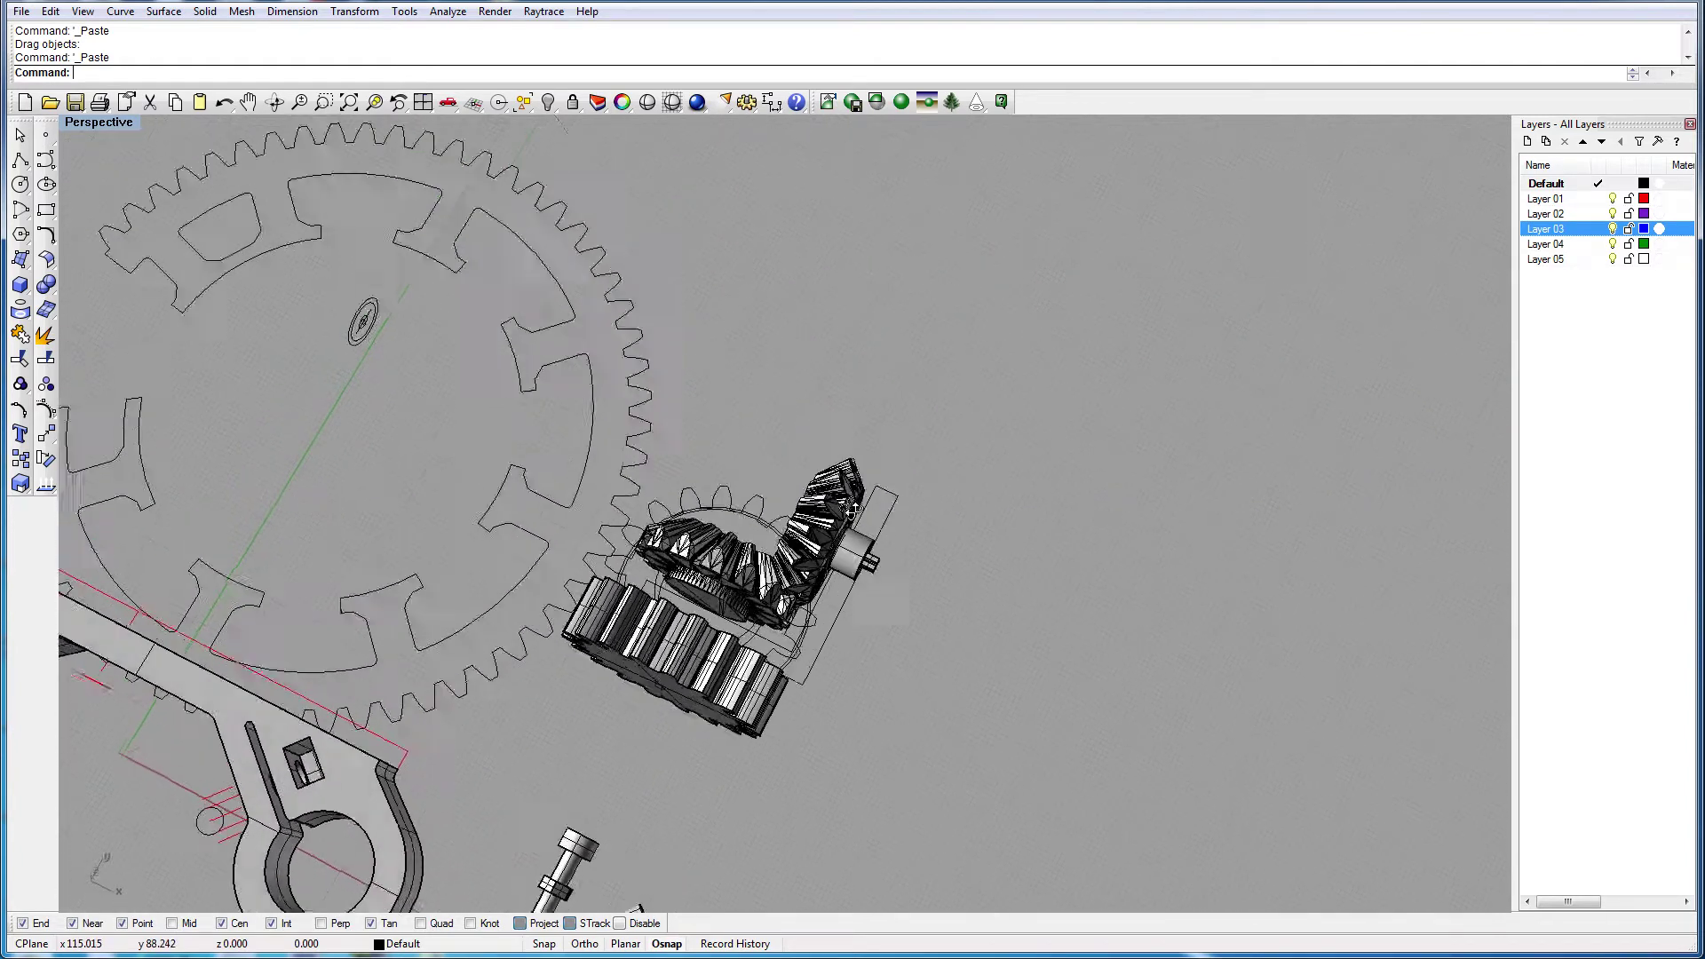
scroll(850, 511, "down", 5)
scroll(895, 555, "up", 5)
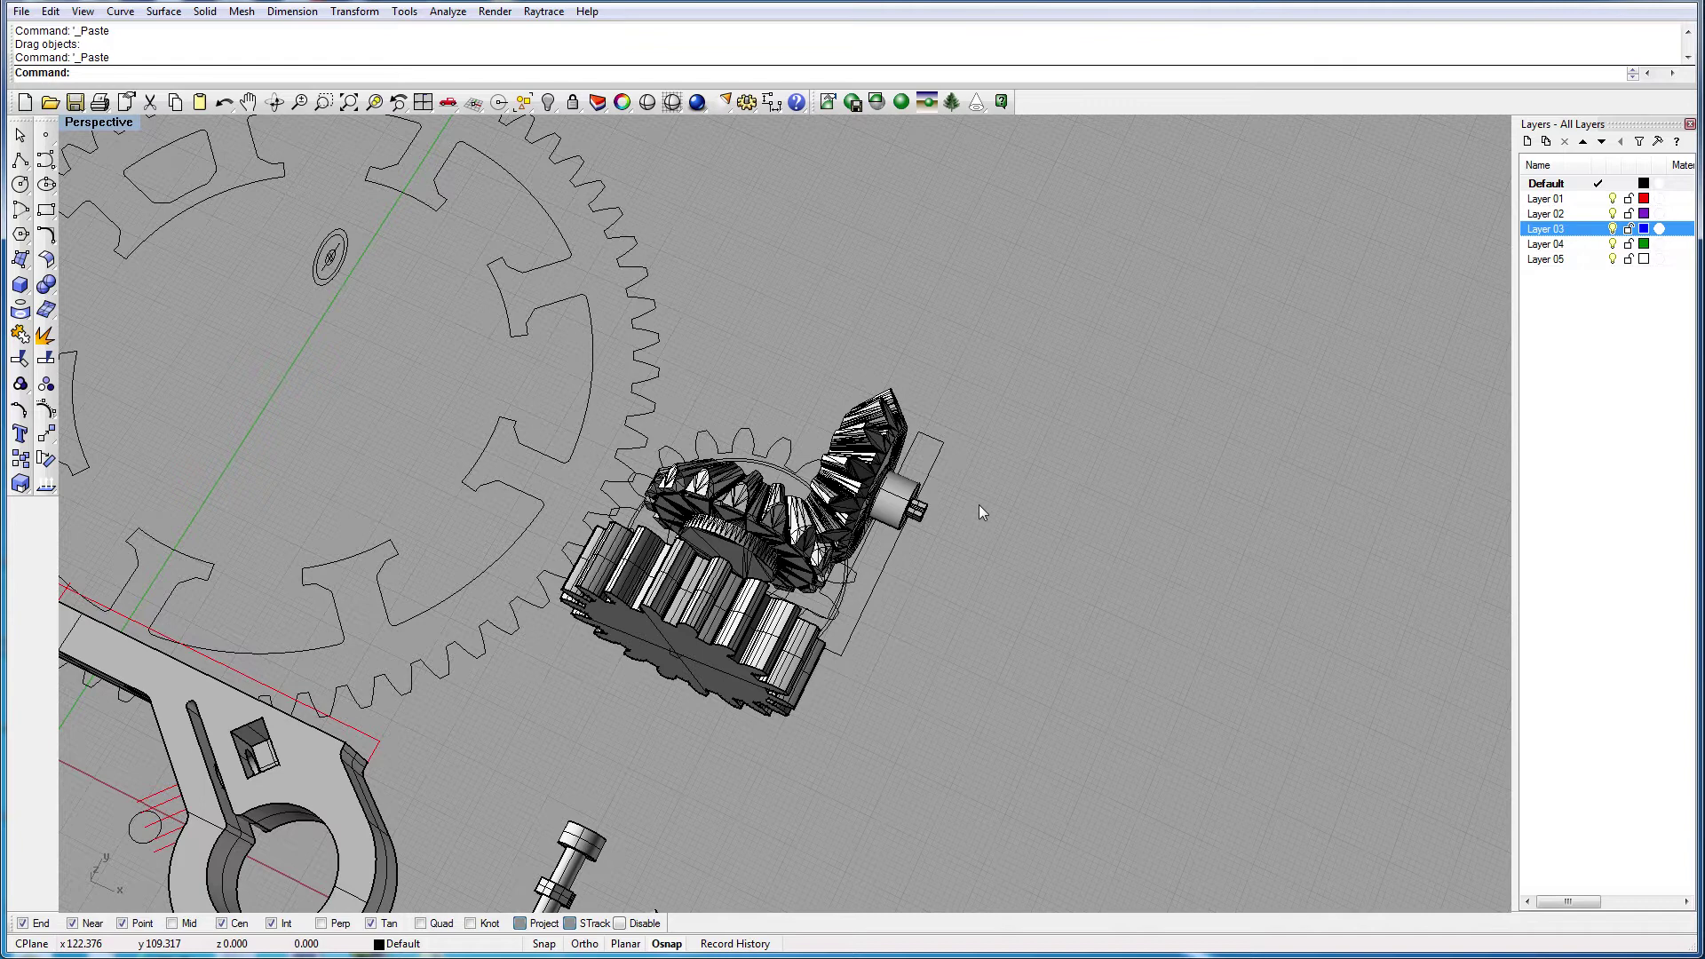
Step: Examine the bevel and spur gears up close and their placement relative to the partial ring gear outline and clamp bracket
scroll(972, 510, "up", 2)
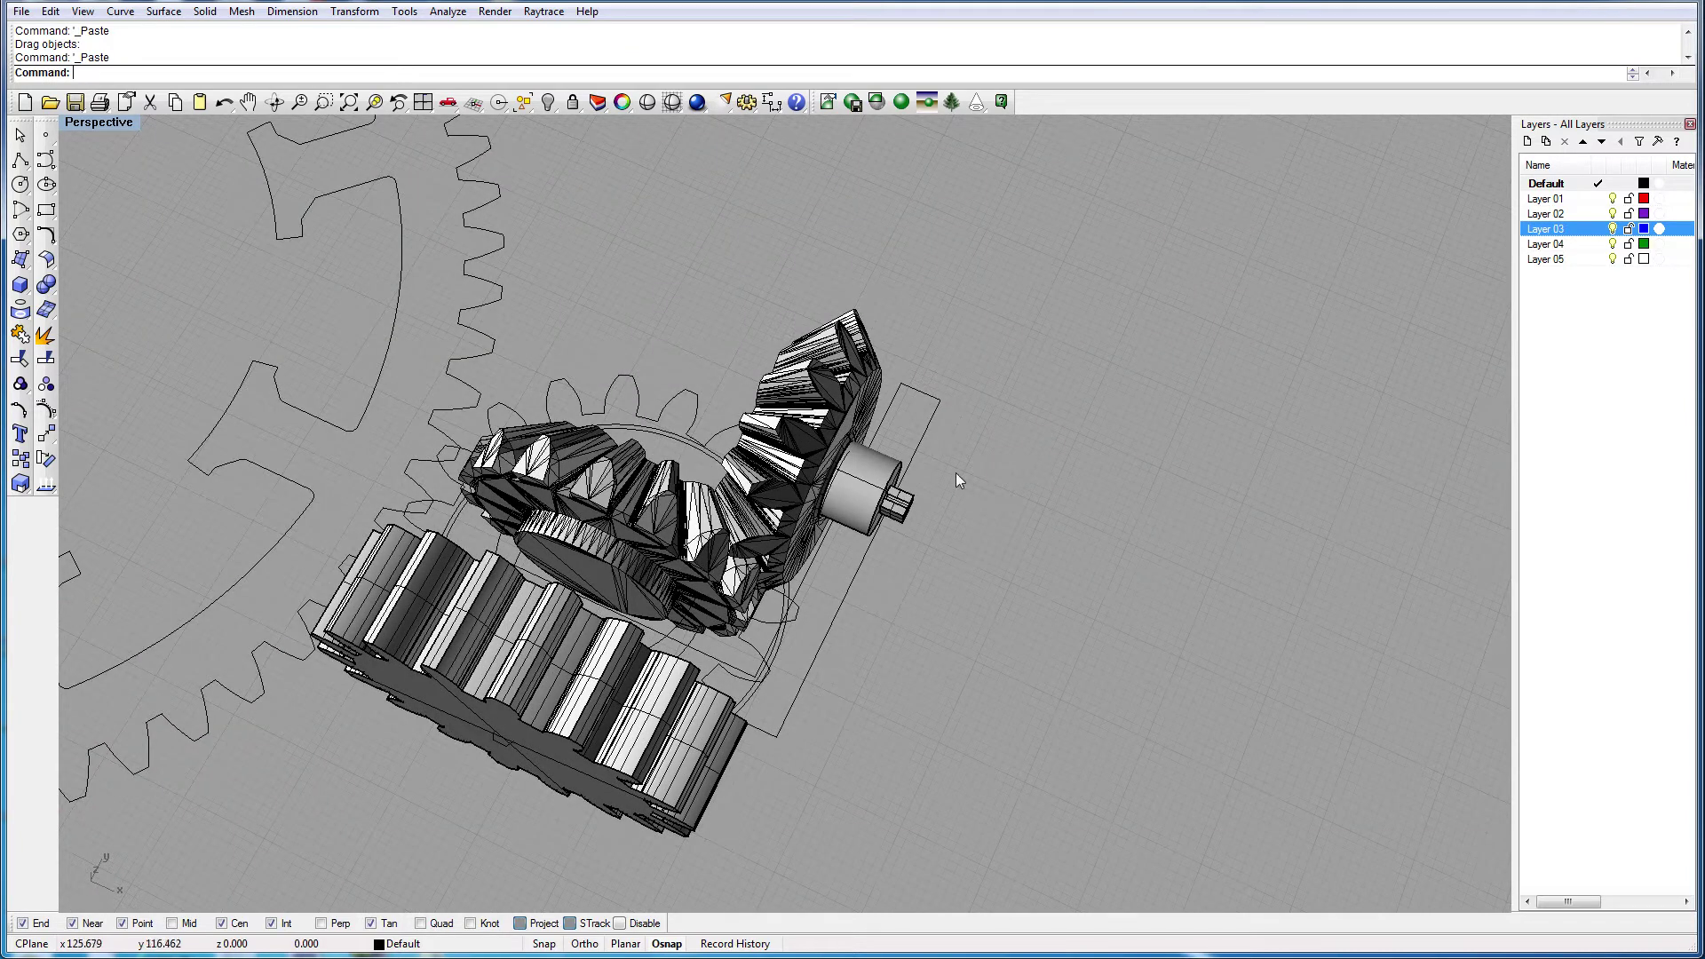
scroll(929, 536, "down", 2)
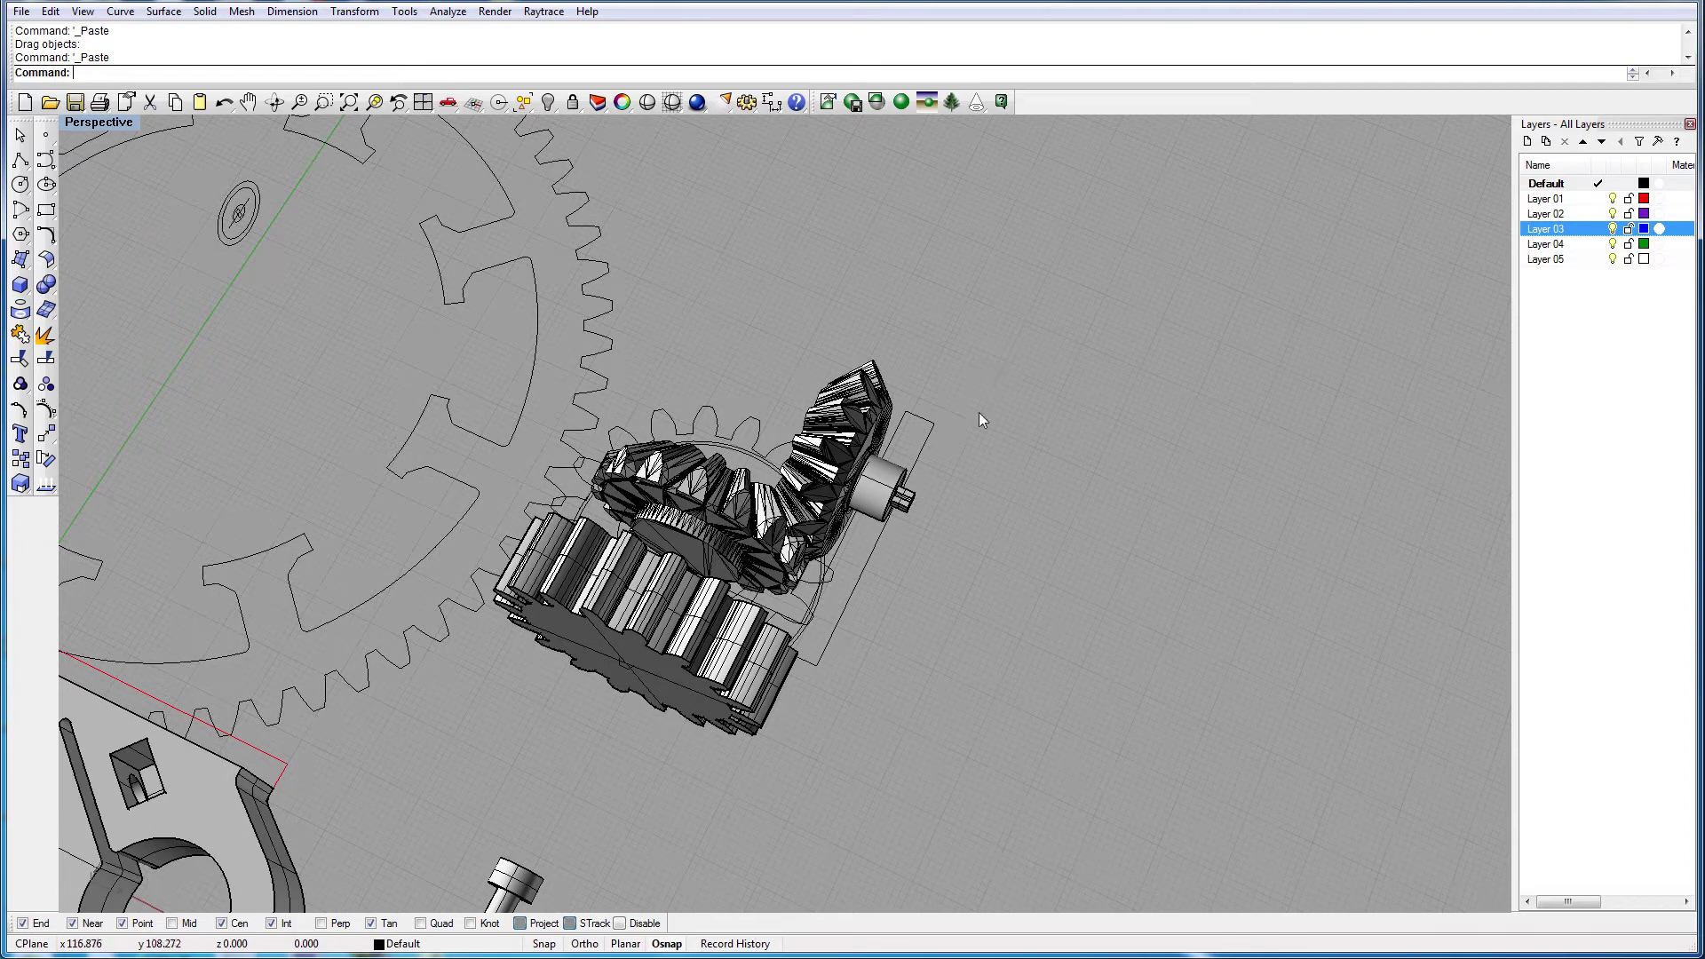
scroll(928, 531, "down", 4)
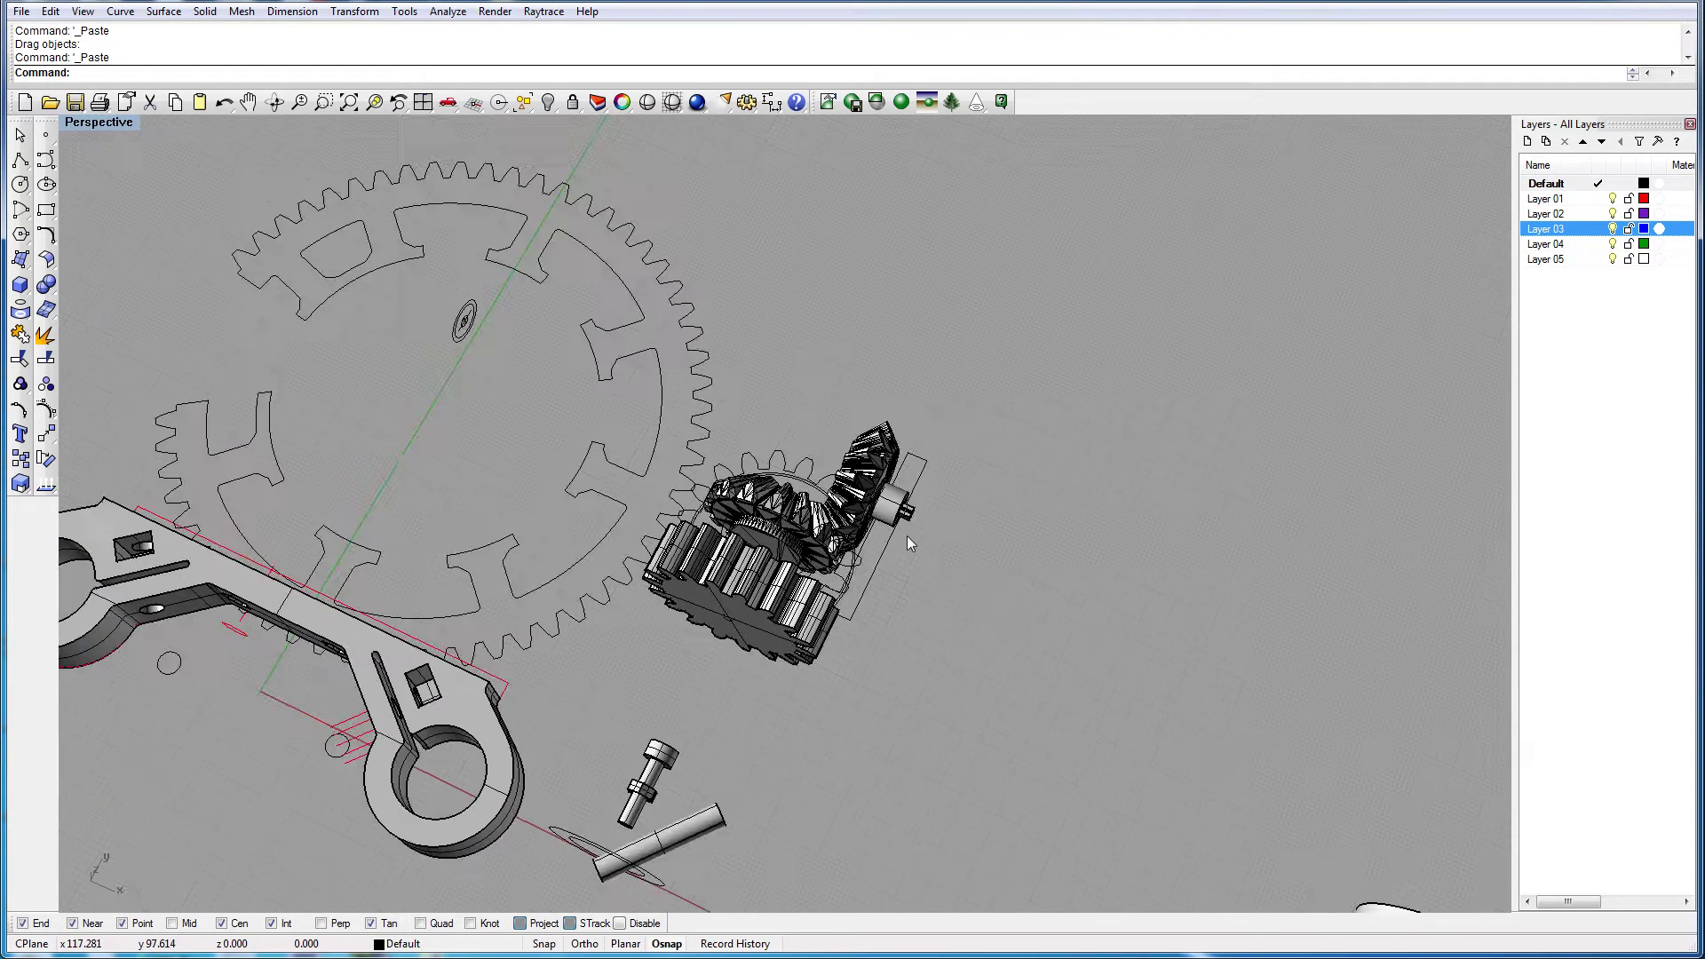
left_click_drag(966, 524, 1001, 502)
scroll(1001, 502, "up", 1)
scroll(954, 515, "down", 4)
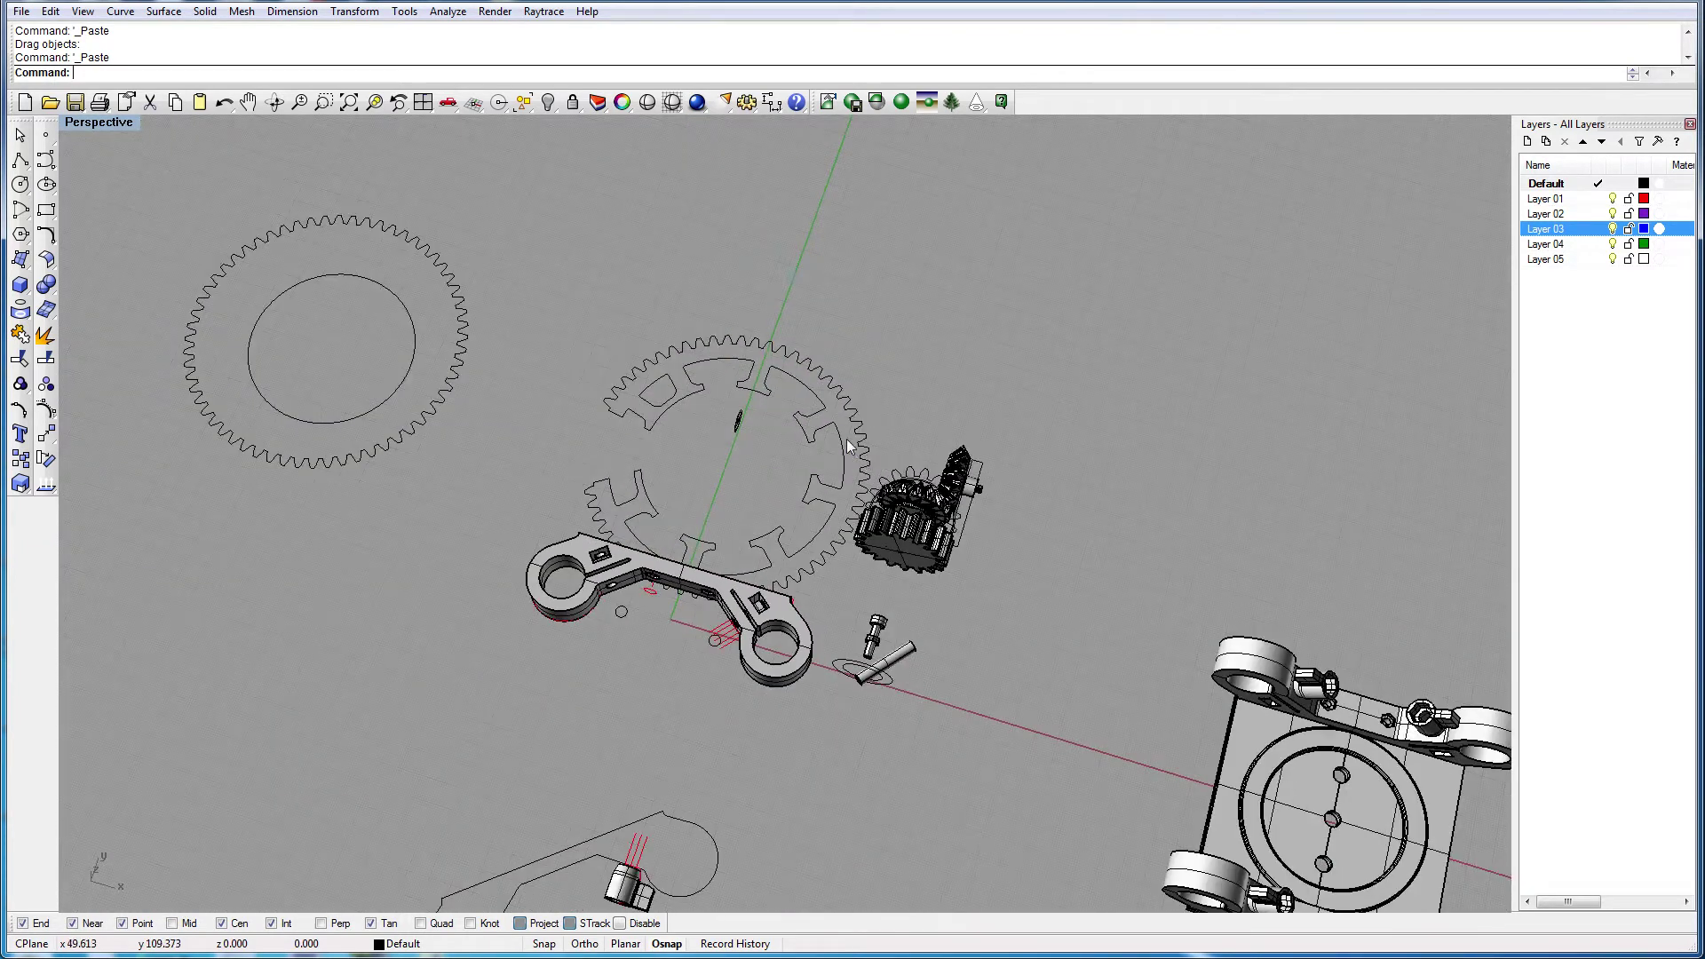
Step: Highlight the partial ring gear outline together with its separate inner cutout to inspect their shape, and clear the selection
left_click(845, 442)
scroll(839, 447, "up", 3)
left_click_drag(839, 447, 823, 491)
scroll(720, 506, "up", 1)
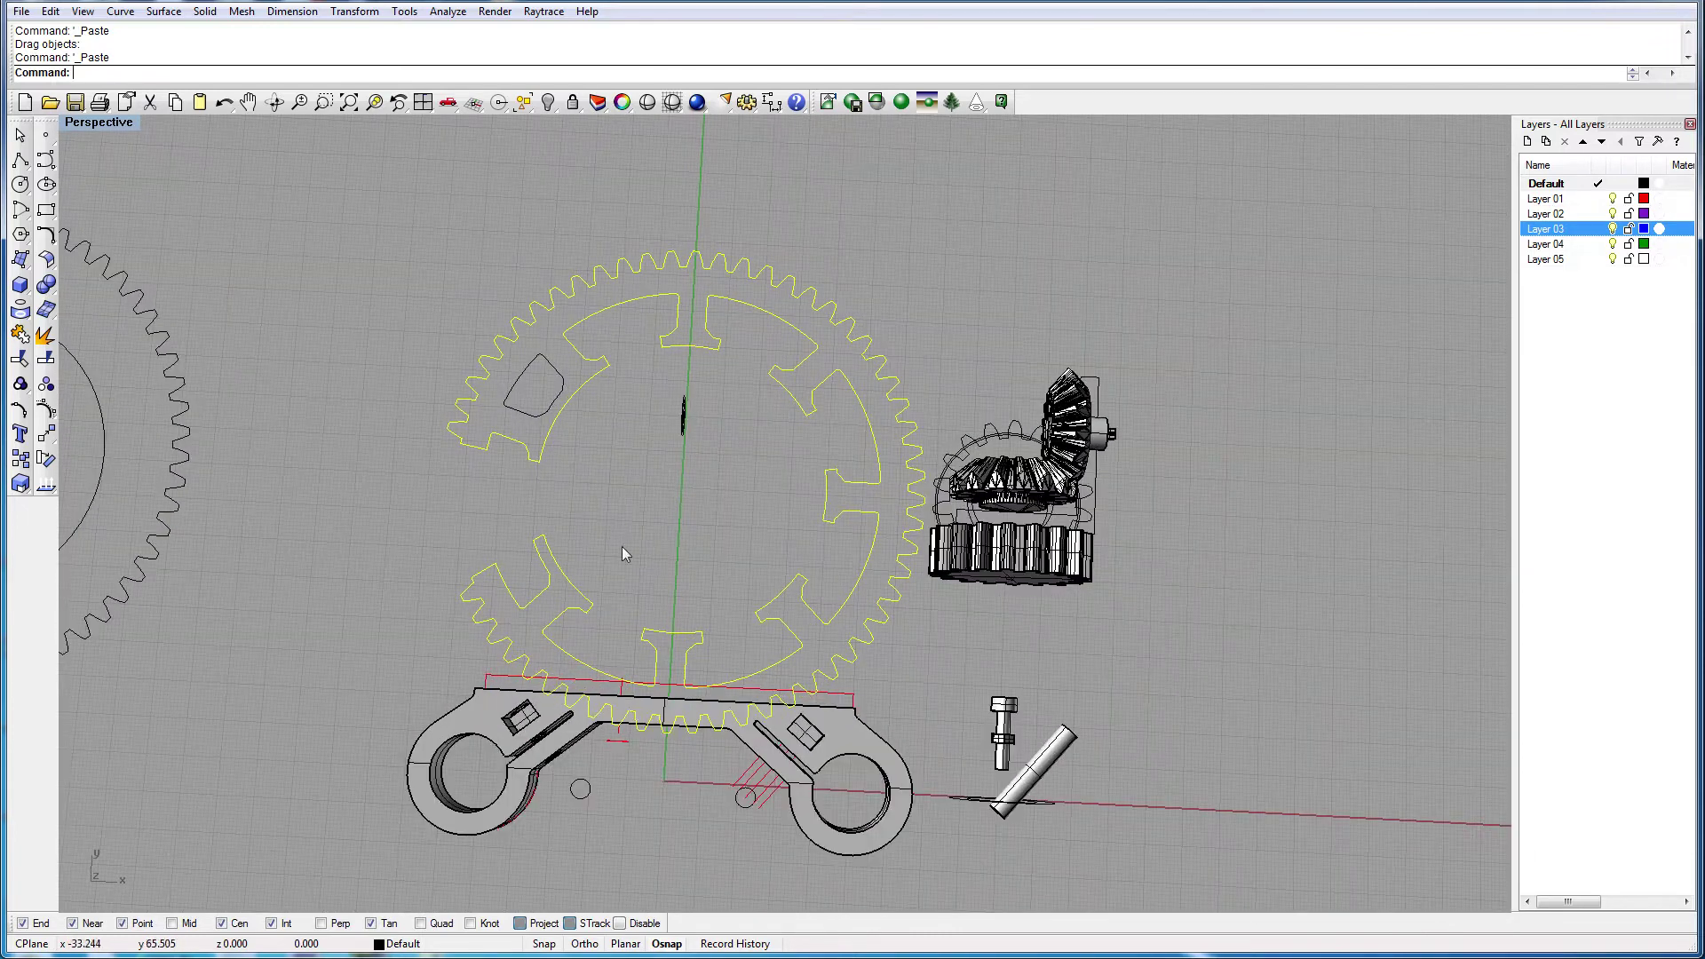
left_click(555, 382, "shift")
scroll(550, 426, "down", 6)
key("Escape")
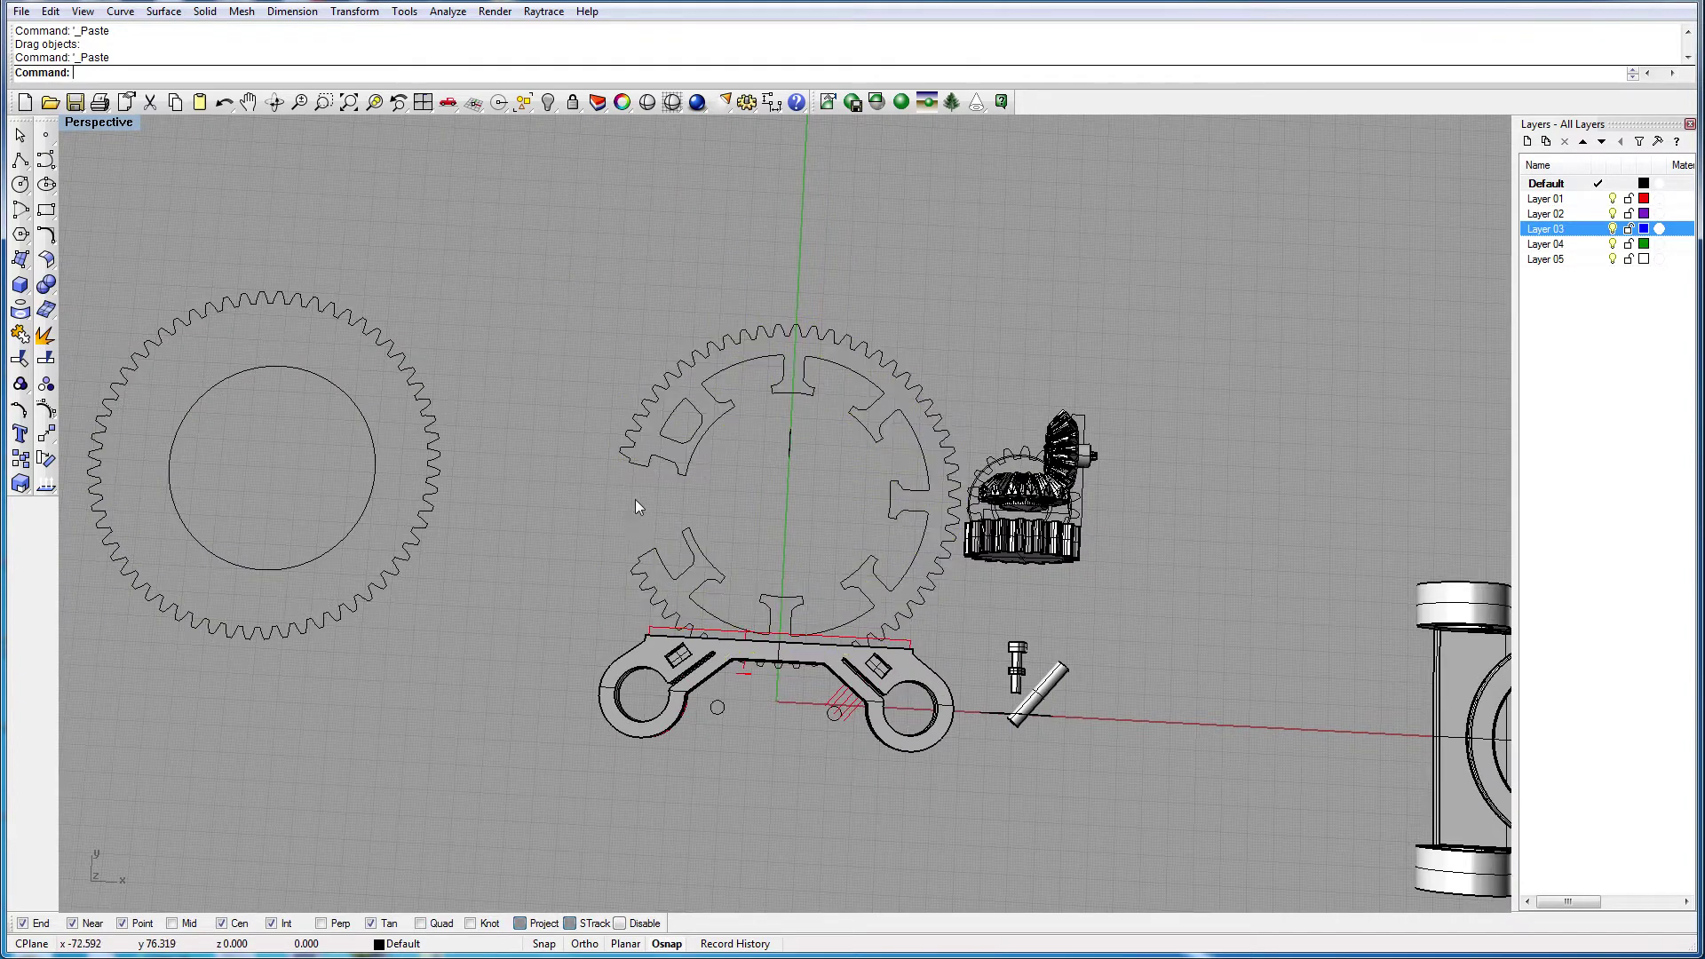
Step: Examine the base plate assembly with its four clamp rings, alongside the separate clamp bracket and the copied base plate
left_click_drag(677, 588, 640, 555)
scroll(721, 578, "up", 5)
scroll(799, 524, "down", 2)
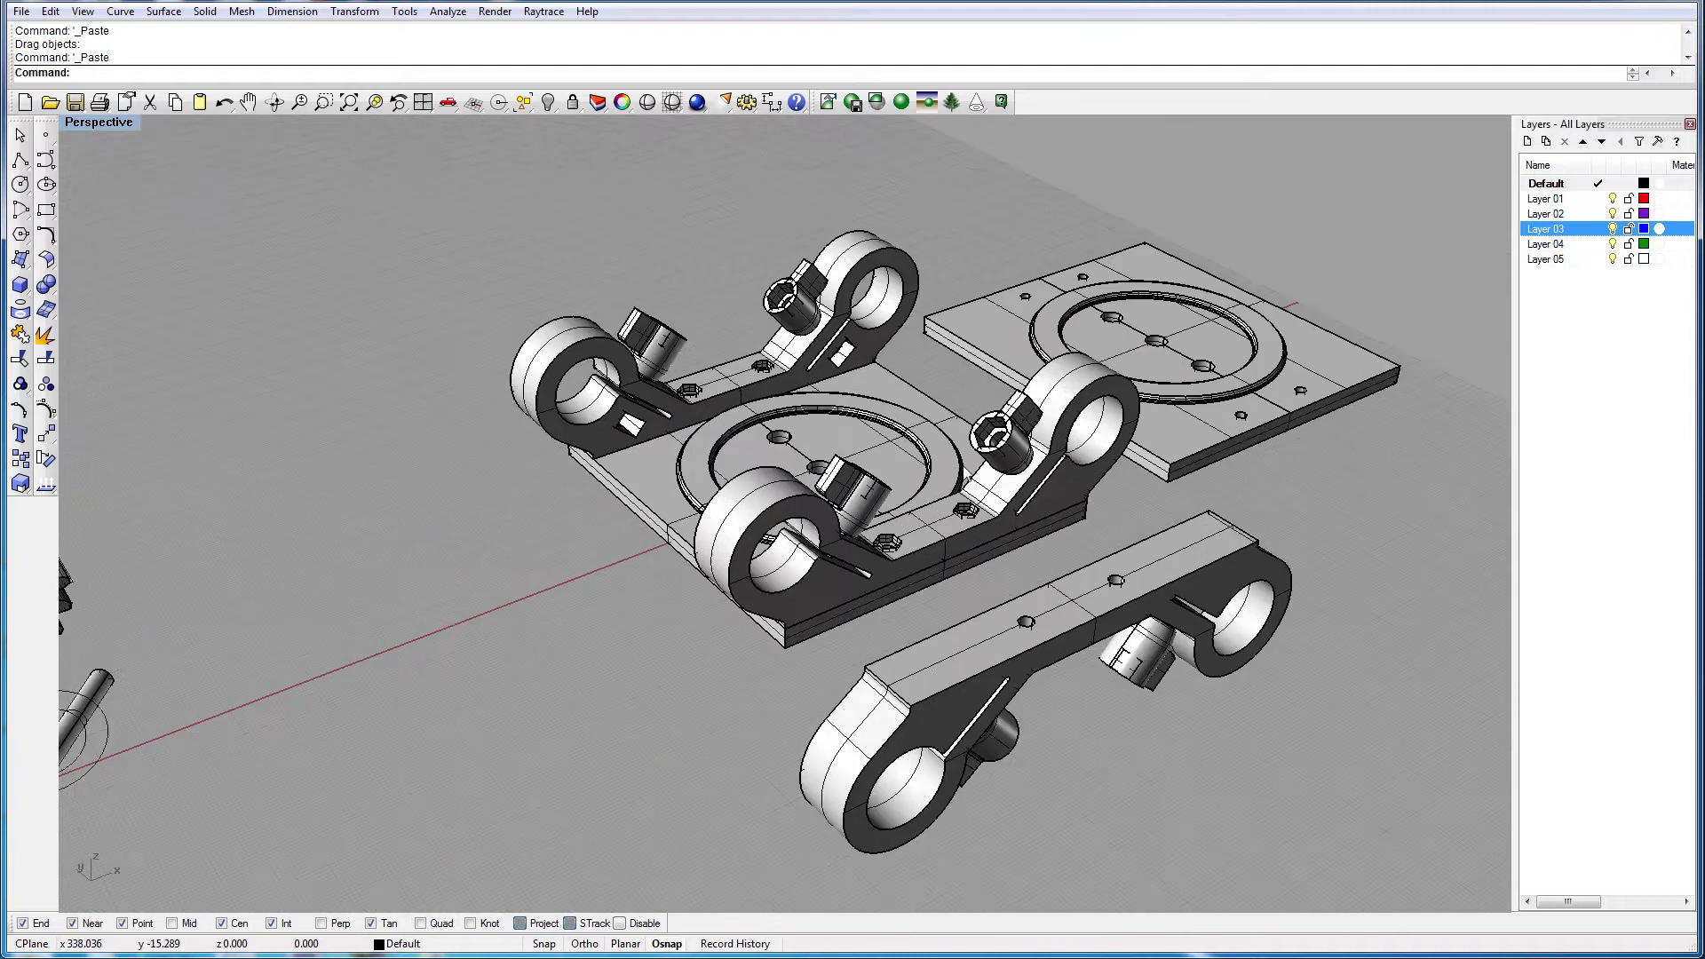
scroll(957, 513, "down", 4)
scroll(957, 512, "up", 4)
scroll(968, 506, "down", 2)
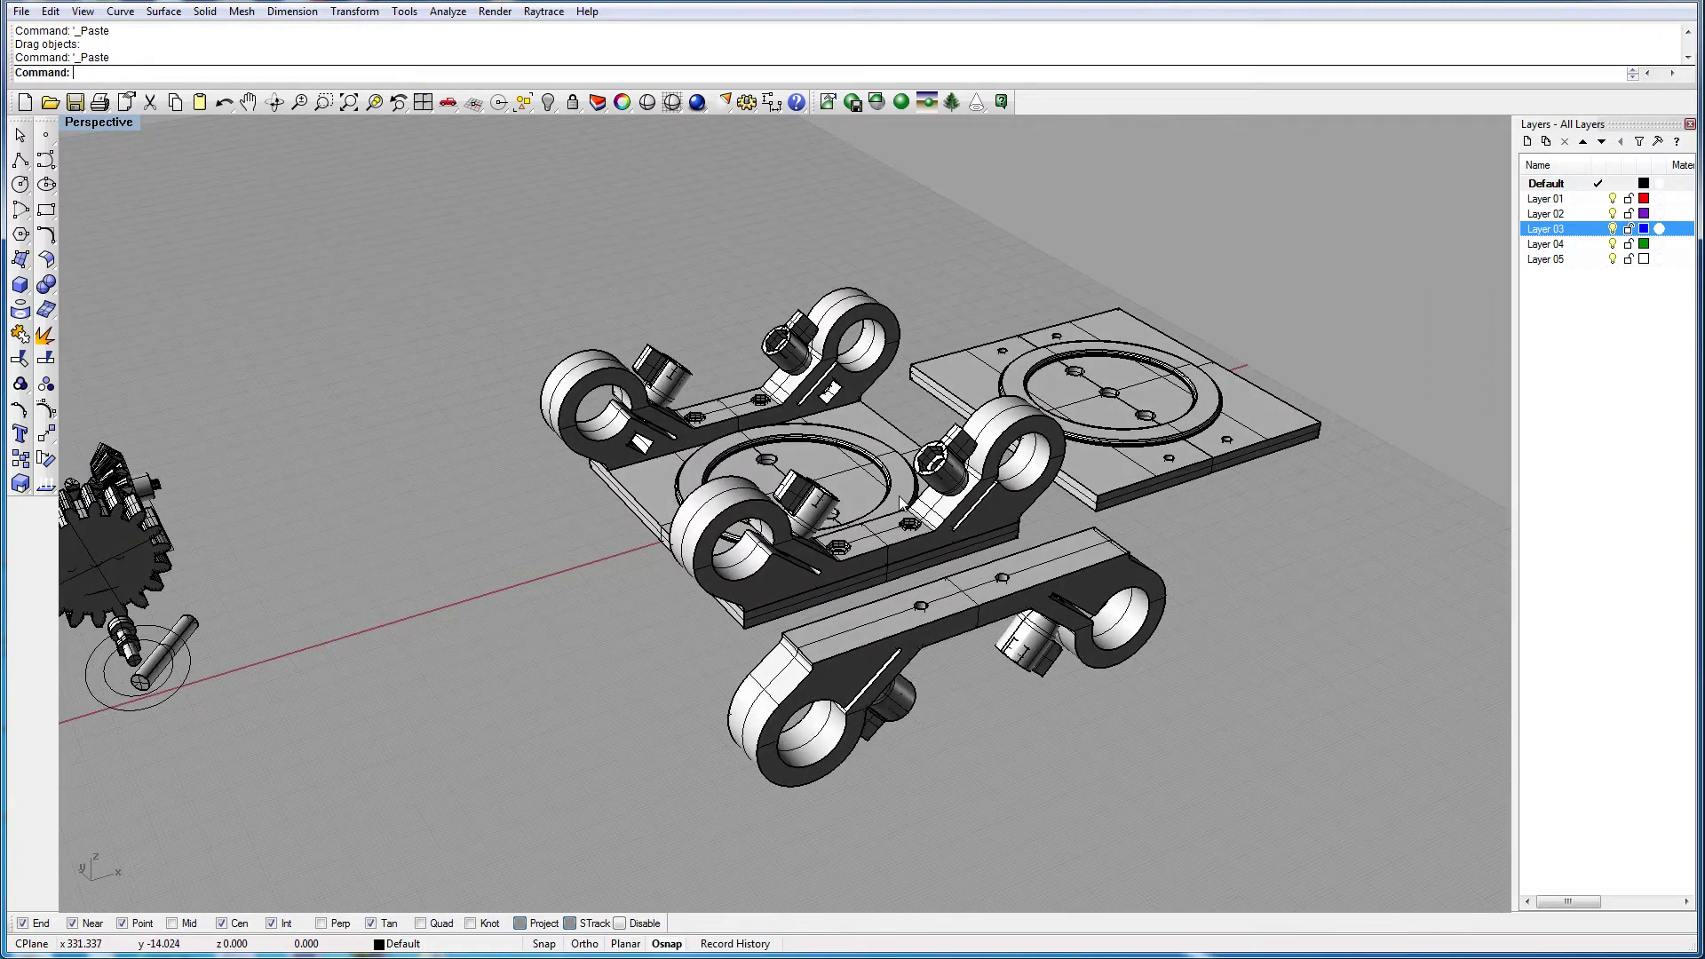
left_click_drag(839, 503, 833, 610)
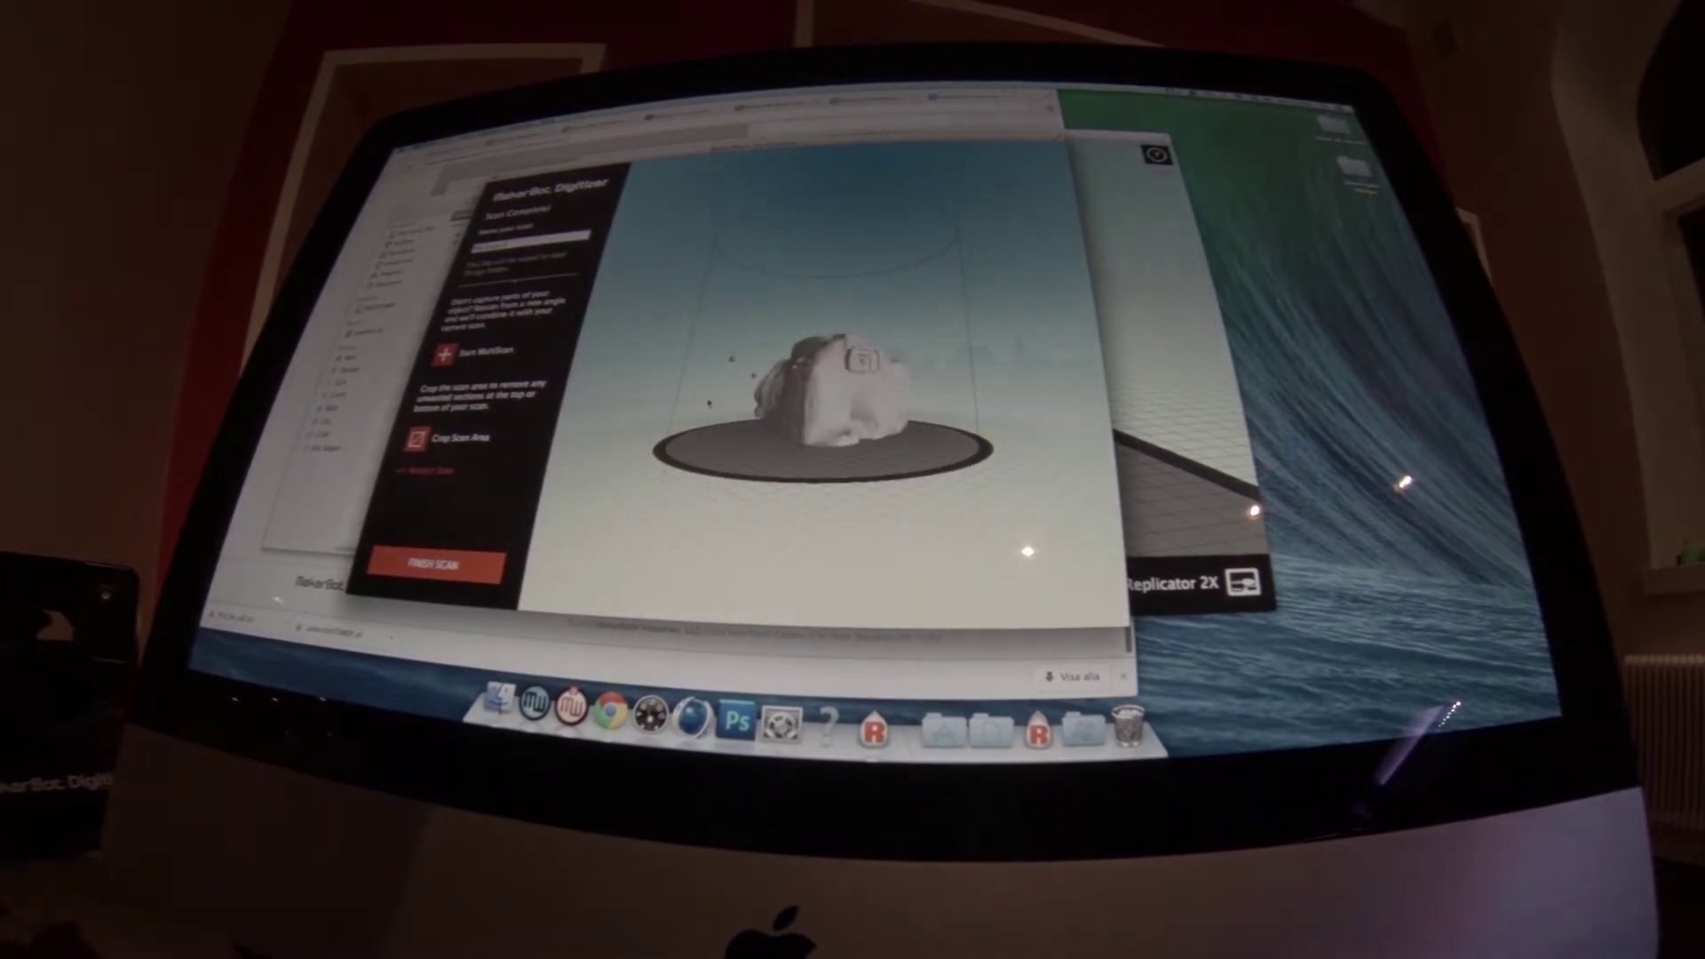
left_click_drag(821, 415, 994, 412)
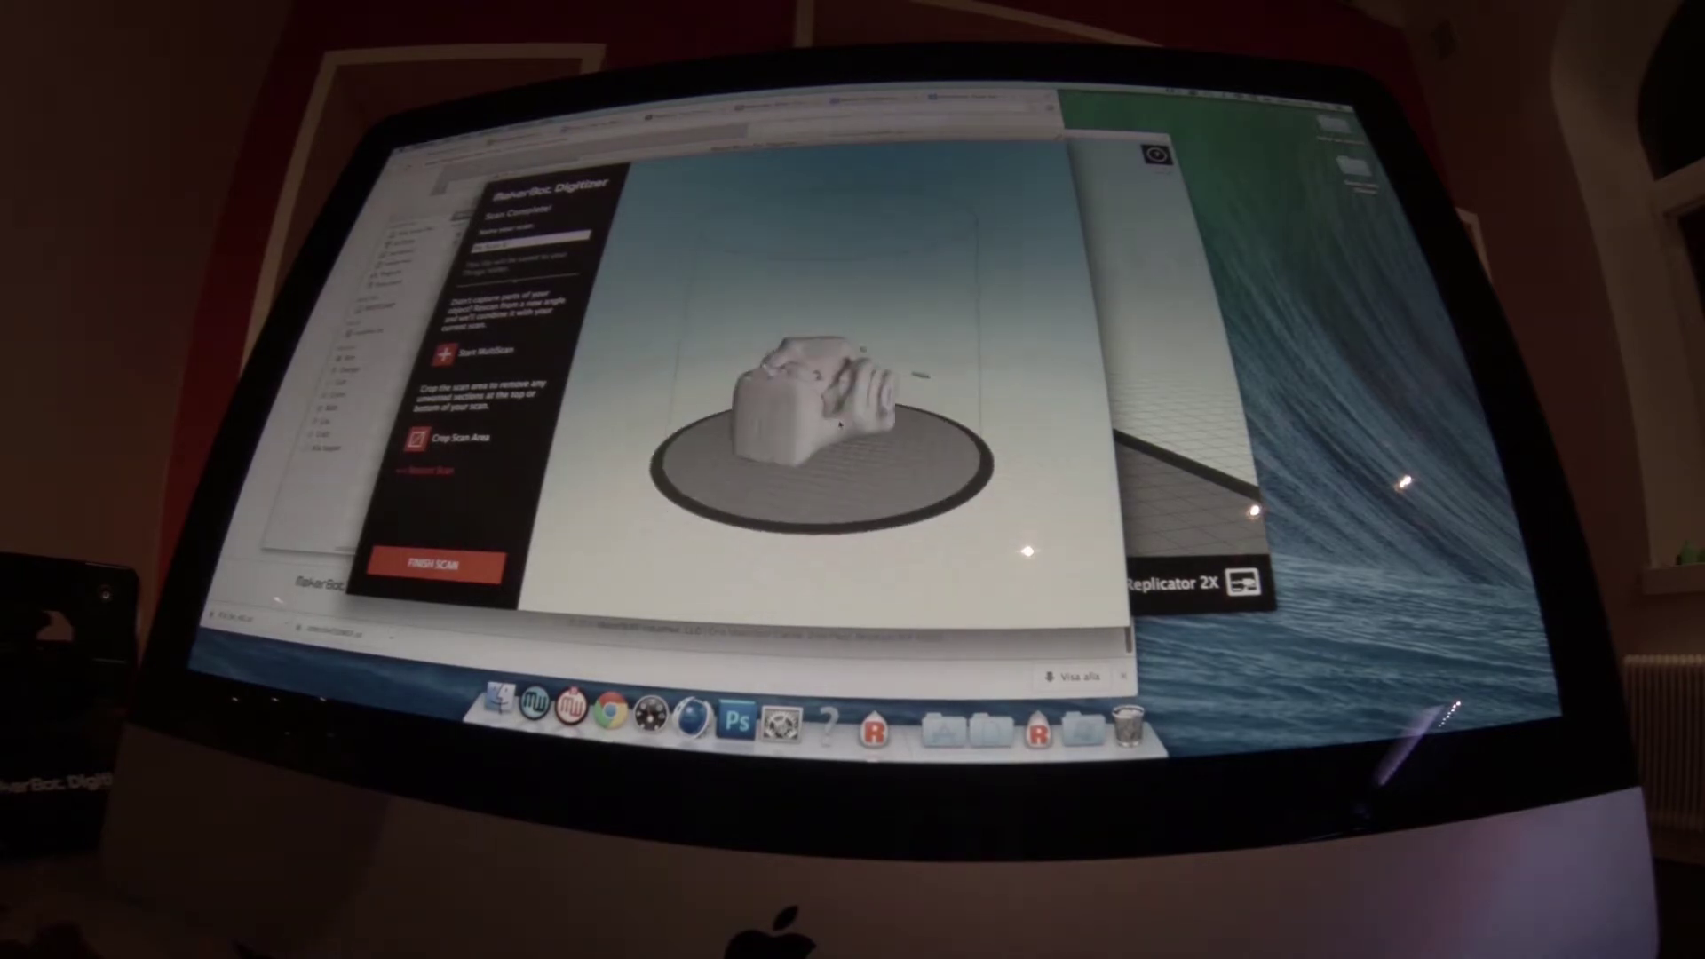